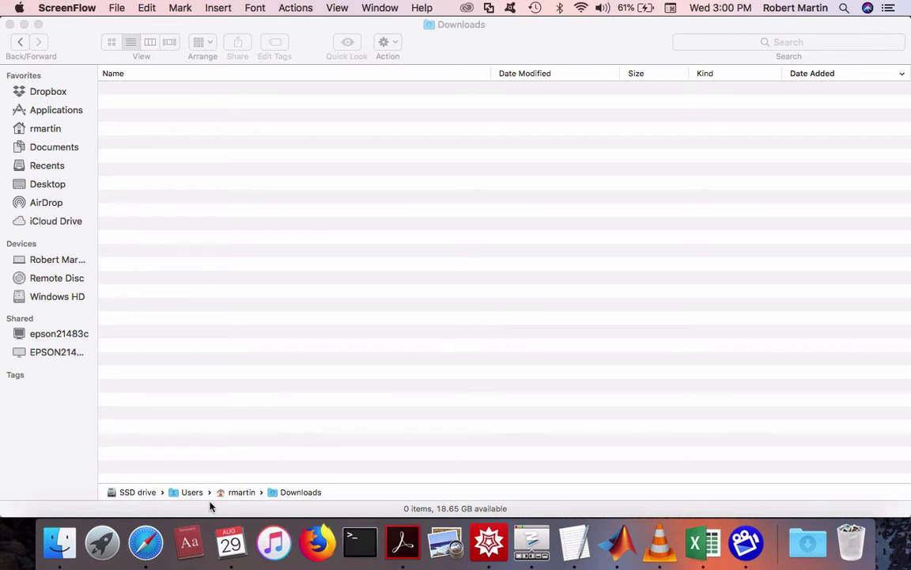
Search Google for 'mnist dataset' in Safari and open the yann.lecun.com MNIST database page
click(154, 551)
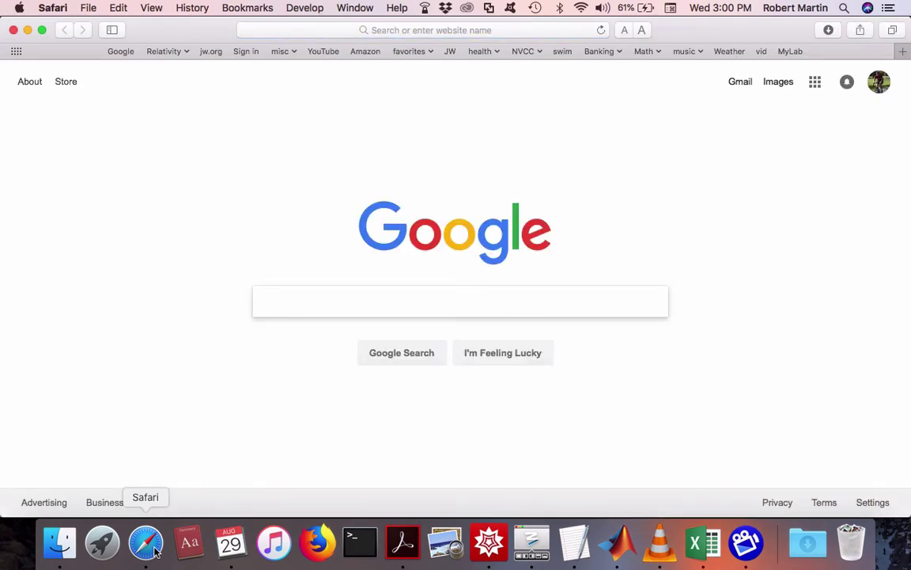
text(mnist )
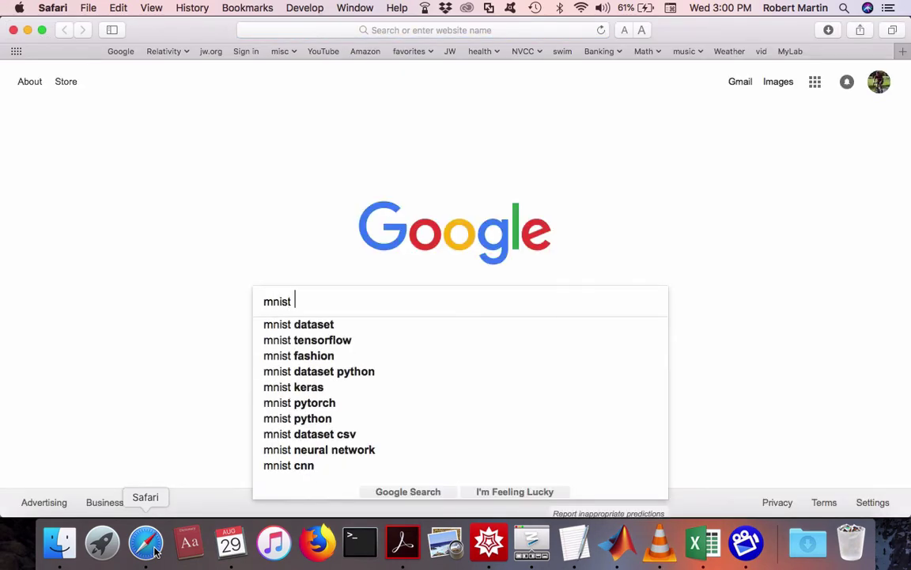
text(datat)
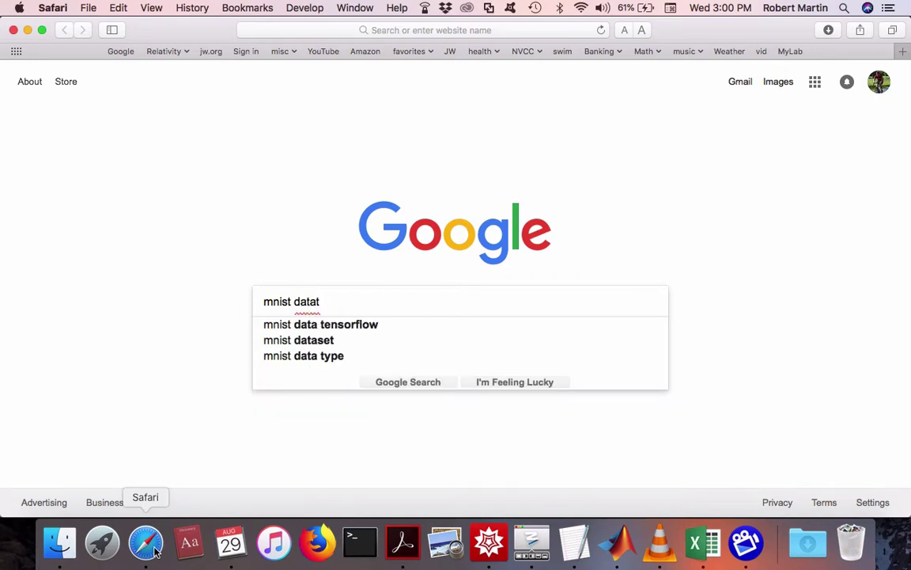
key(BackSpace)
text(set)
key(Return)
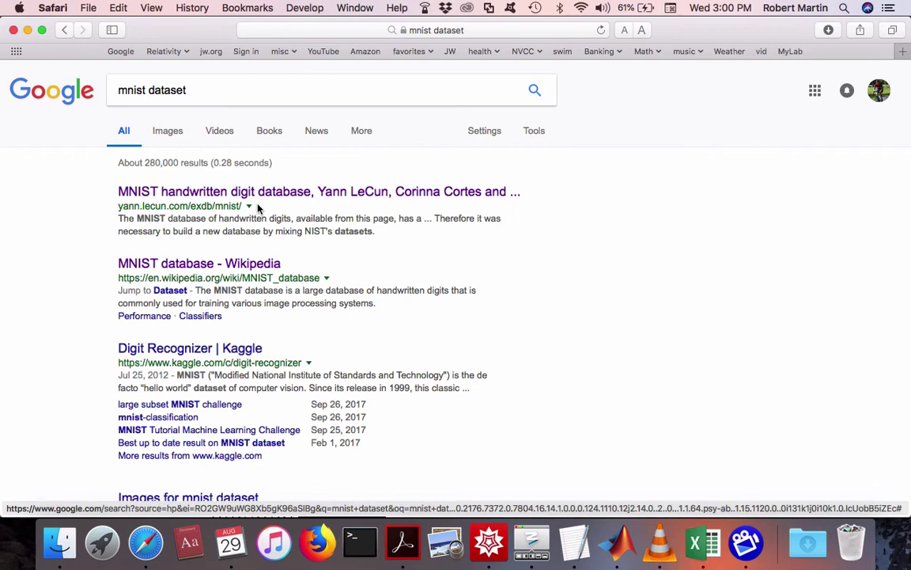
click(264, 193)
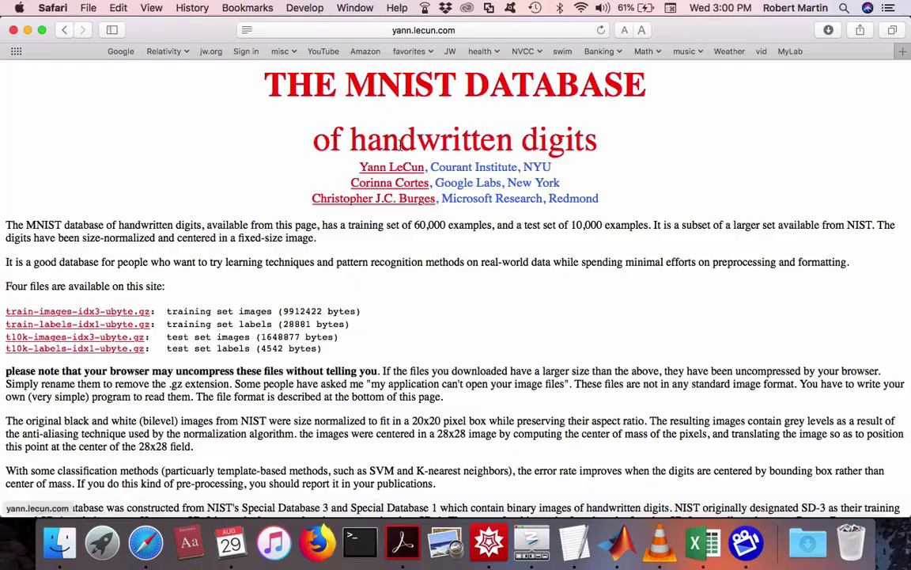
scroll(455, 142, down, 5)
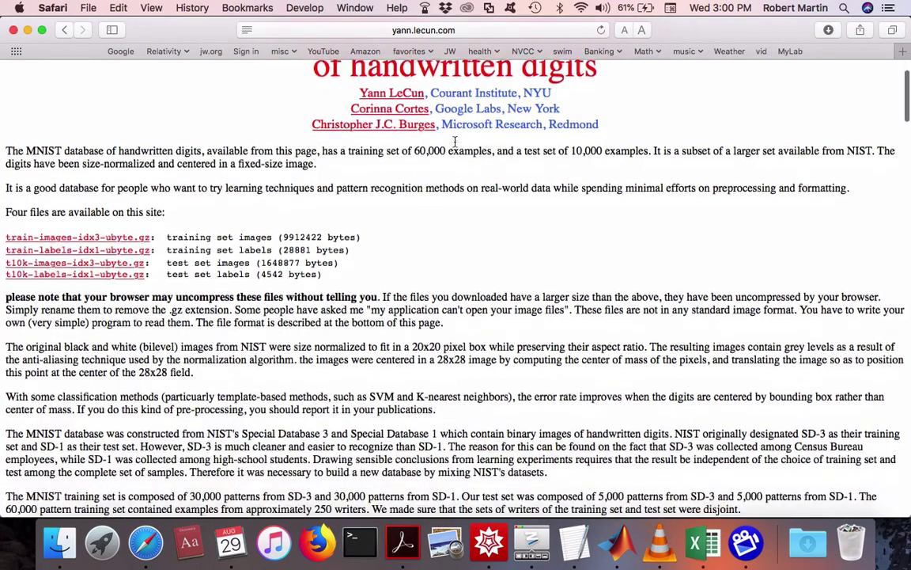
scroll(456, 145, down, 15)
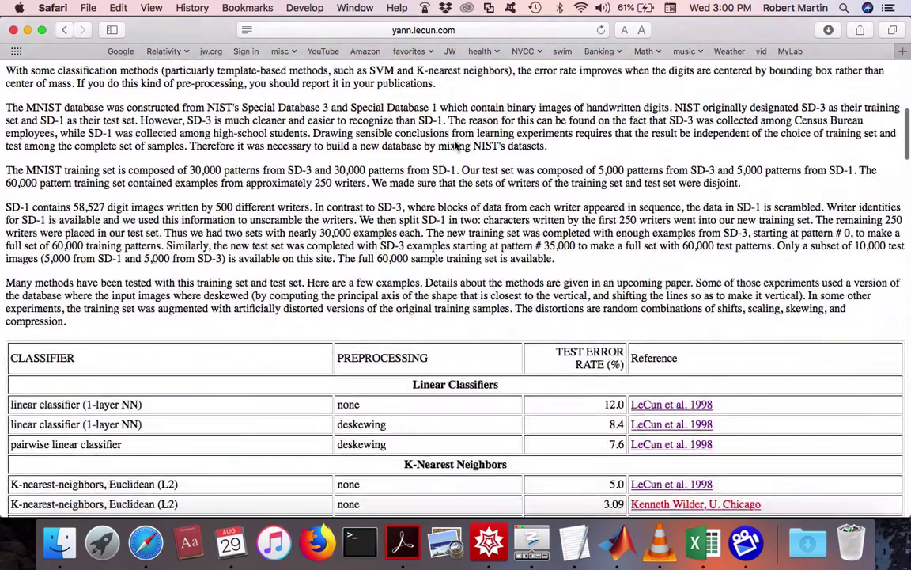
scroll(456, 144, down, 20)
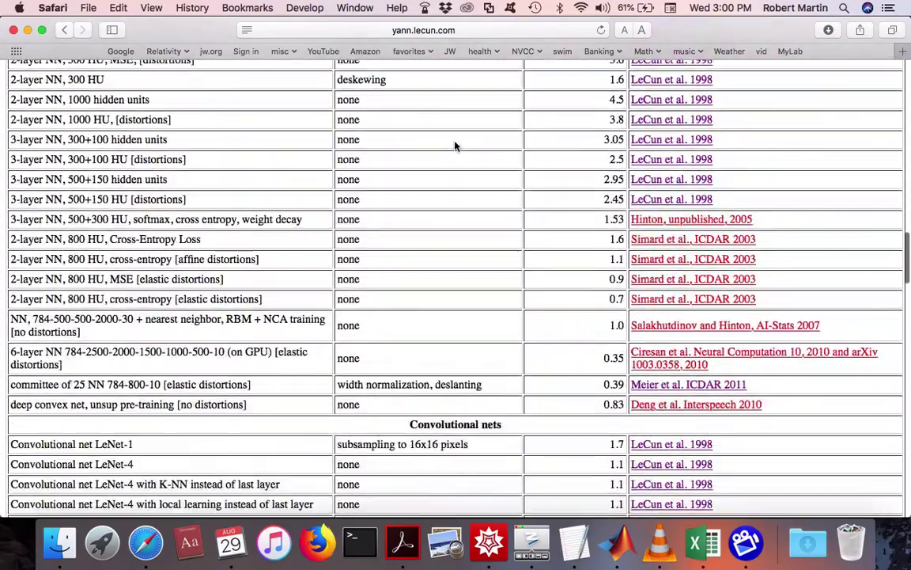
scroll(455, 145, down, 10)
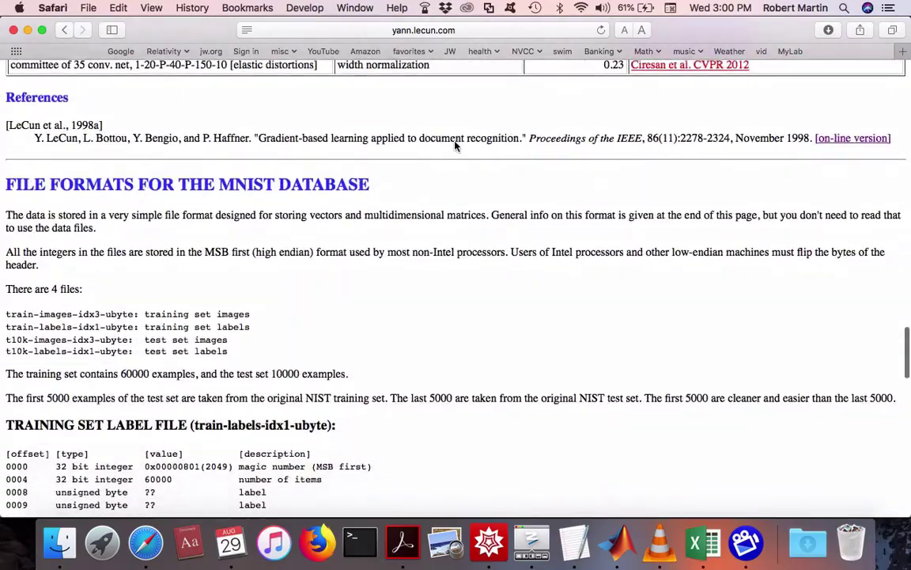
scroll(242, 303, down, 1)
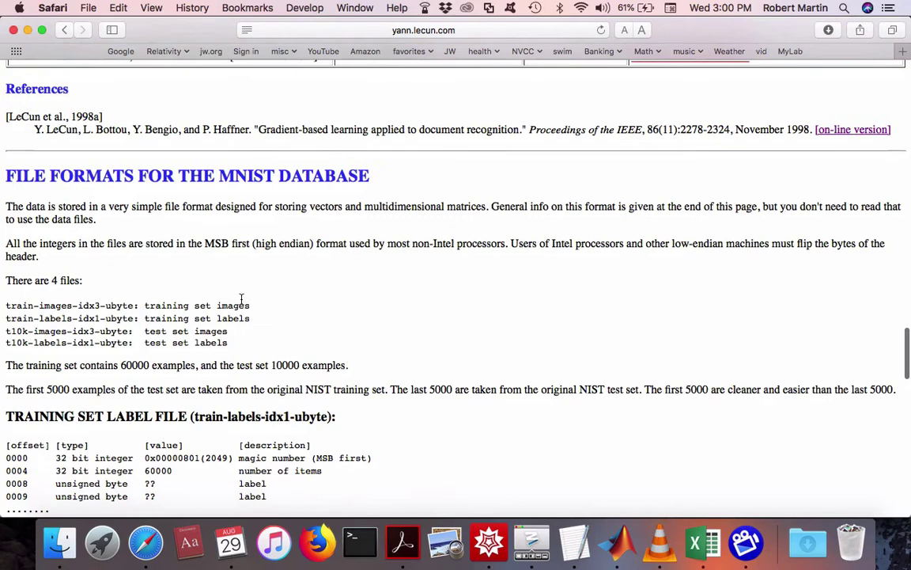
scroll(211, 369, down, 4)
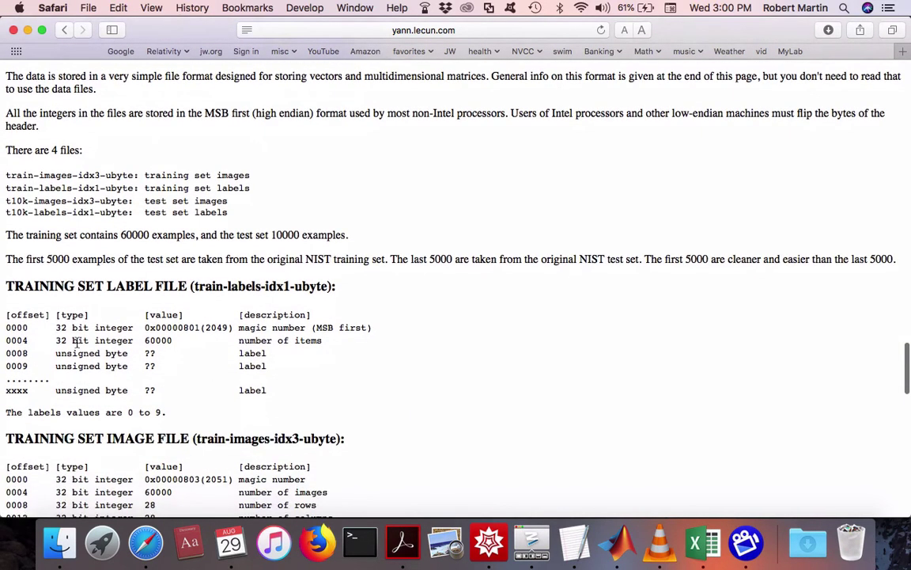
scroll(77, 387, down, 2)
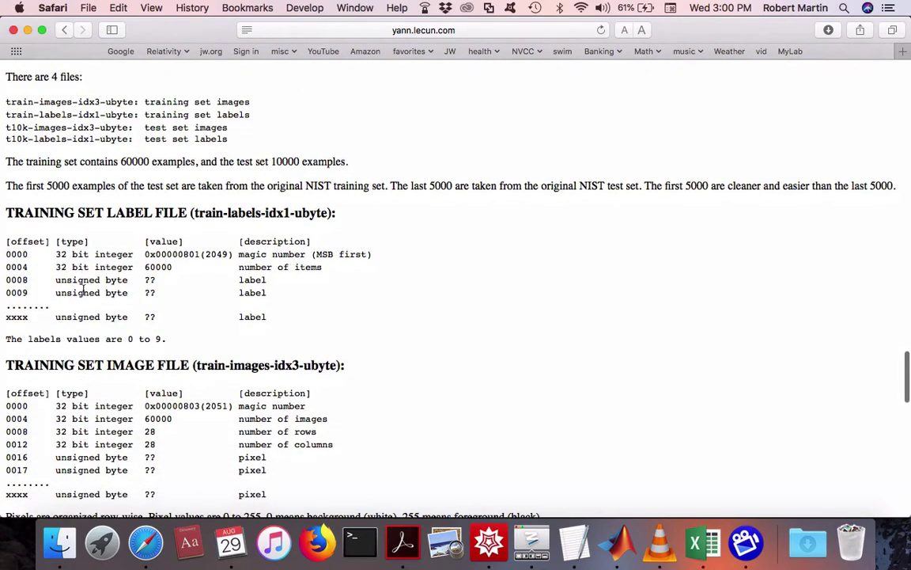
scroll(126, 316, up, 15)
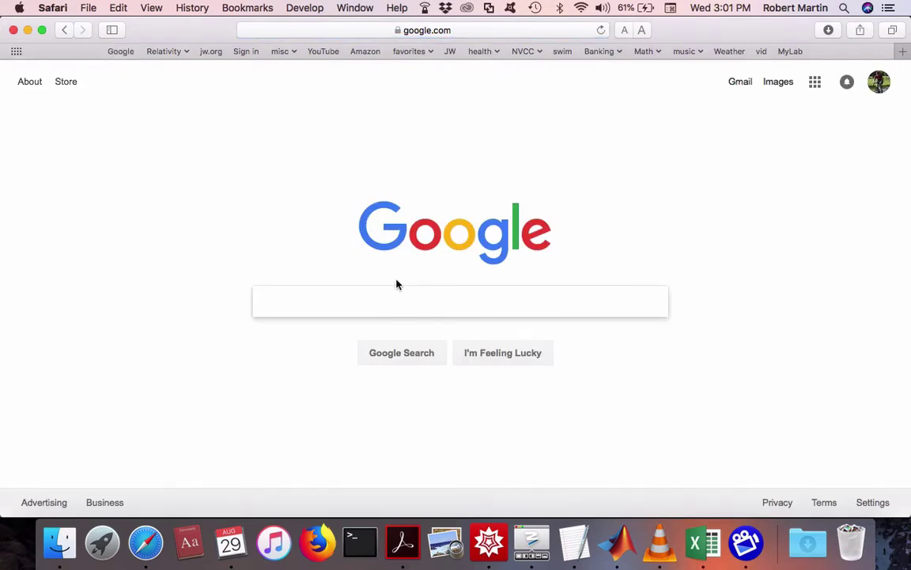
Search Google for 'mnist csv' and open the pjreddie.com 'MNIST in CSV' page
text(mnist )
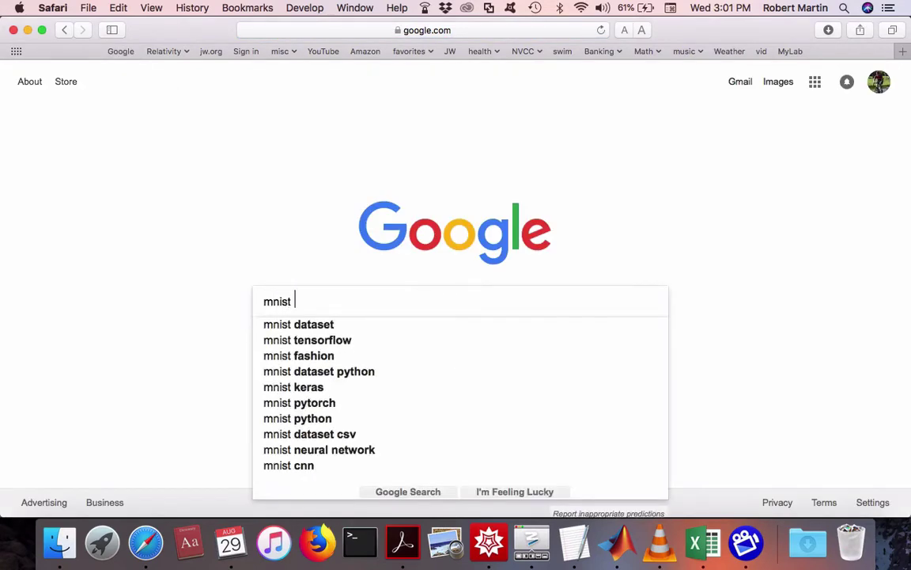
text(csv)
key(Return)
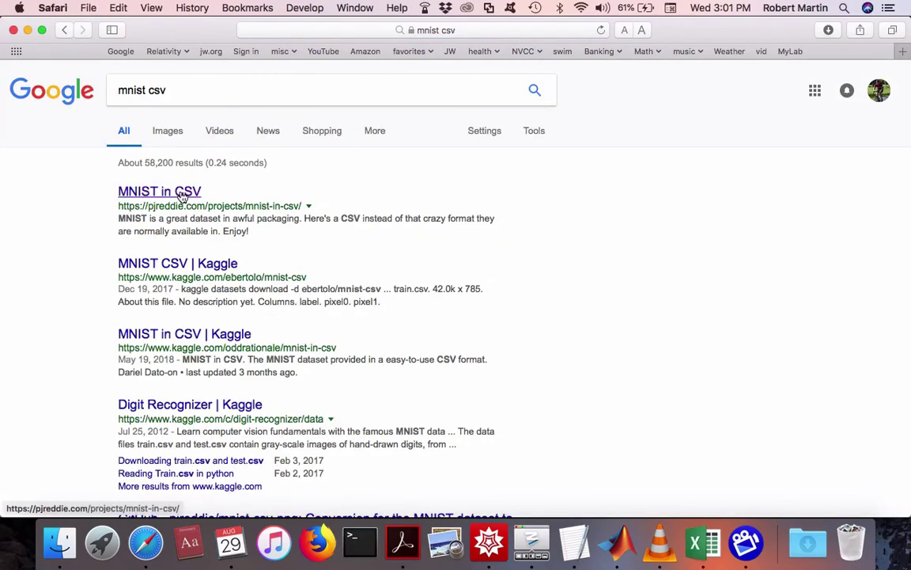
click(176, 193)
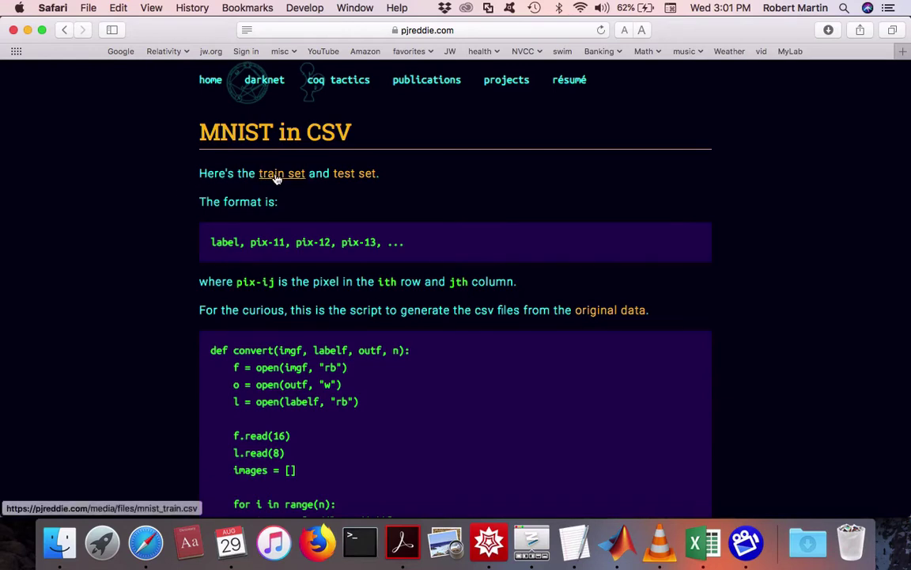
Download the MNIST train set and test set CSVs and check them in Finder's Downloads
click(276, 180)
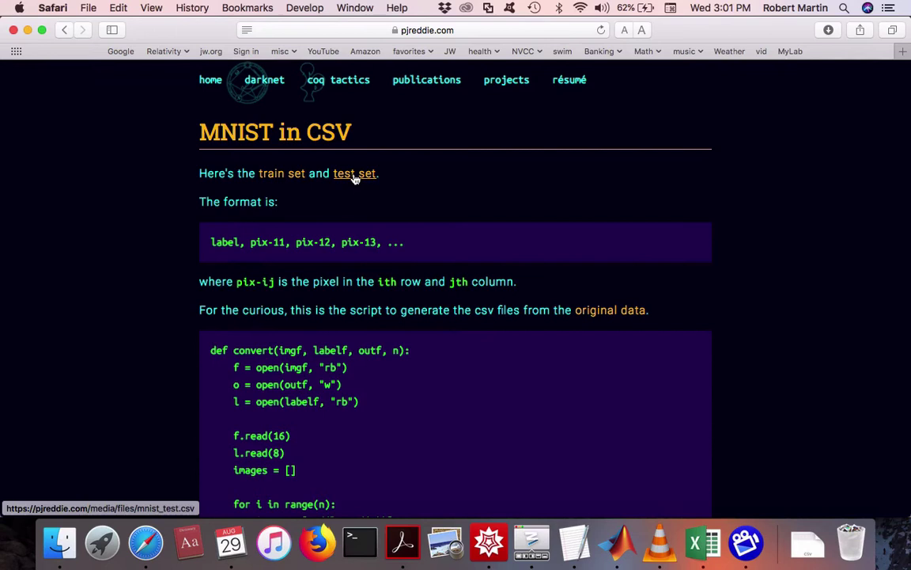
click(354, 174)
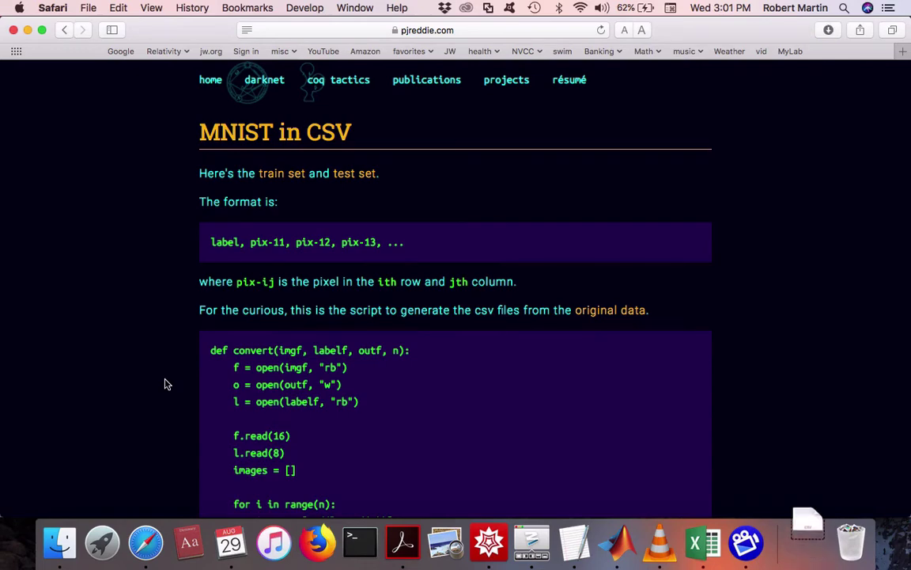
click(62, 545)
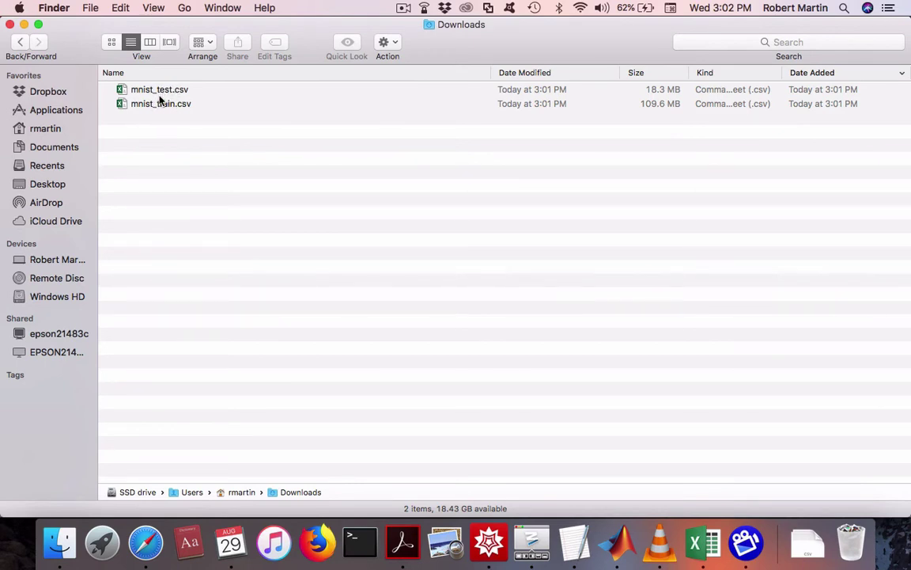
Clear MATLAB's Command Window and create the mnist and test_mnist folders with mkdir
click(611, 539)
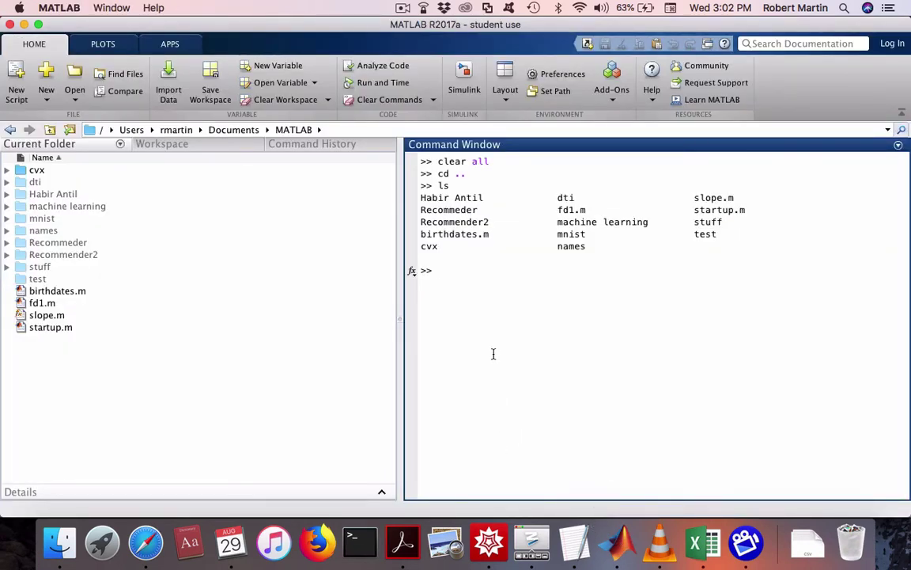
text(clc)
key(Return)
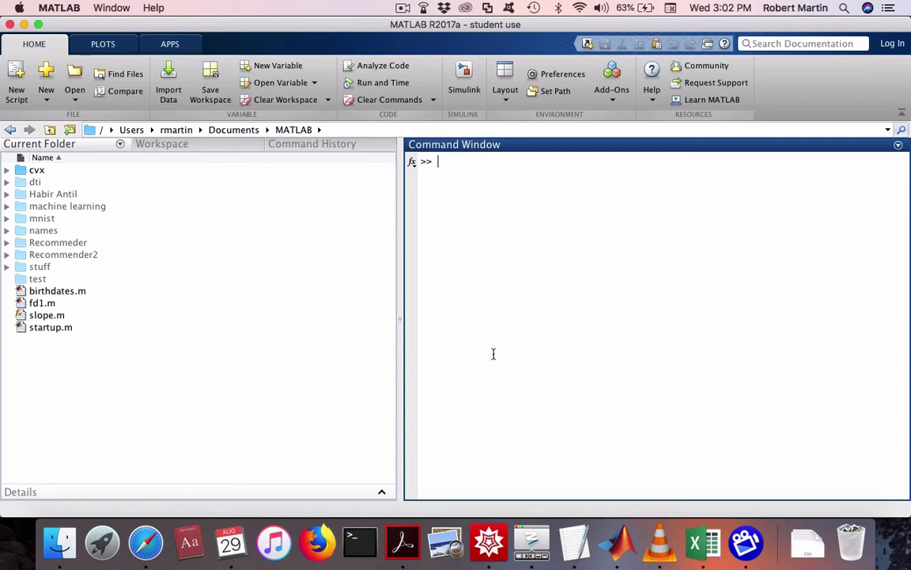
text(mkdir mnist)
key(Return)
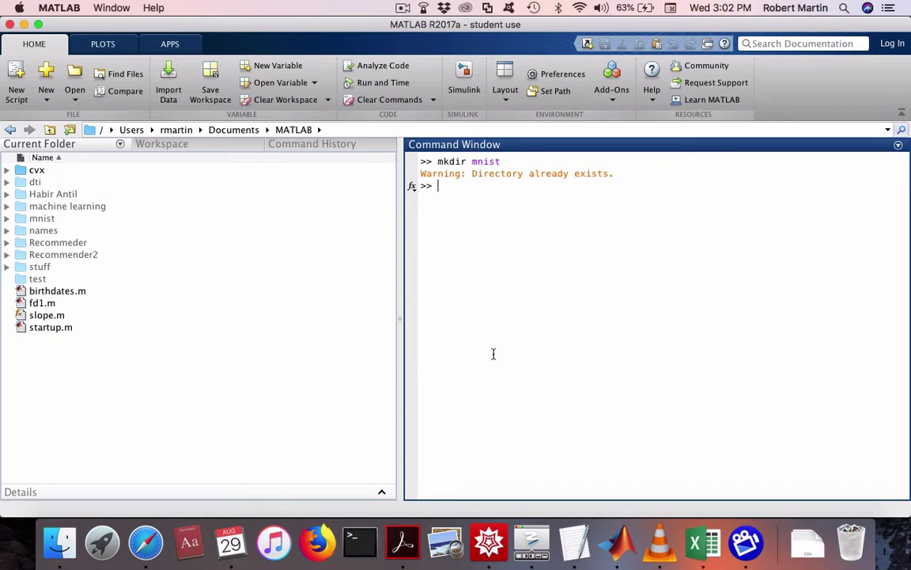
text(mkdir test_mnit)
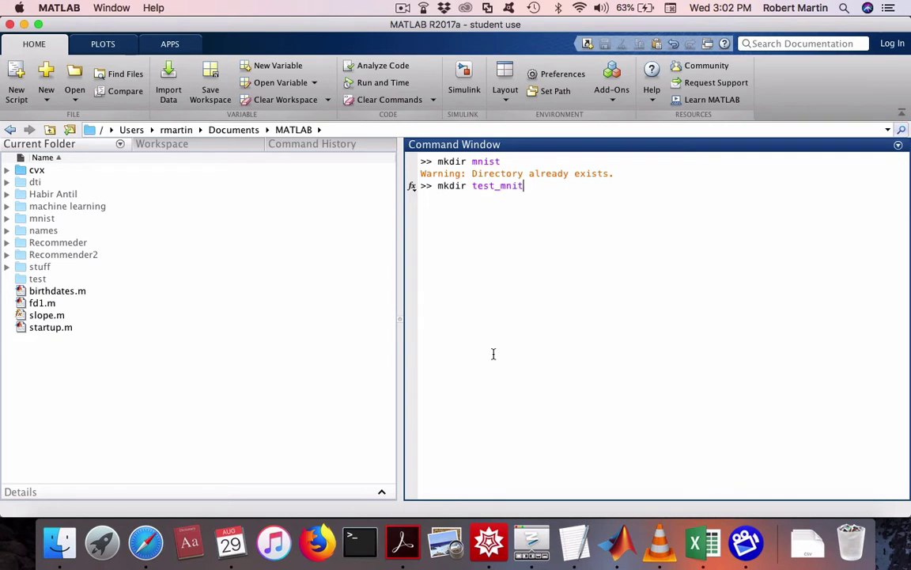
key(Left)
key(Left)
text(s)
key(Return)
Make test_mnist the current folder and list its still-empty contents with ls
text(cd)
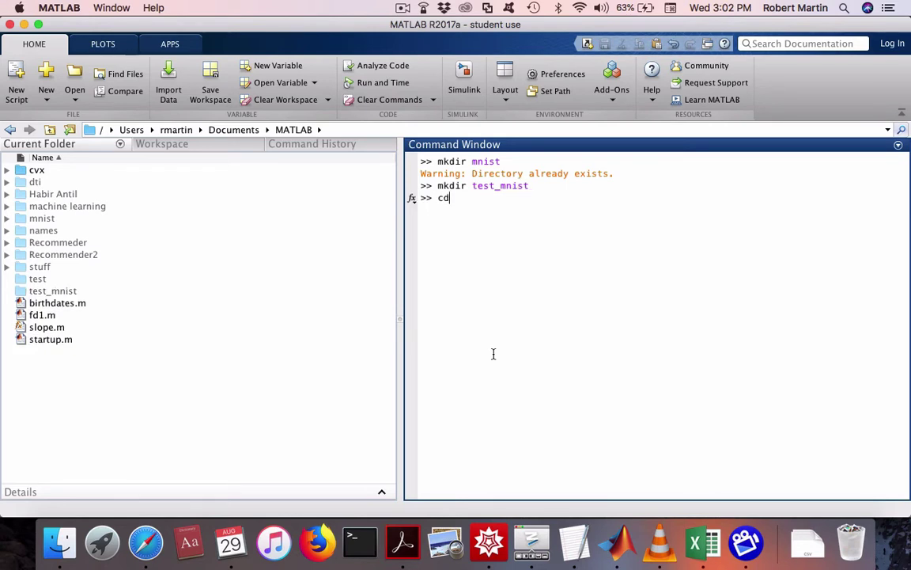
text( test_mnist)
key(Return)
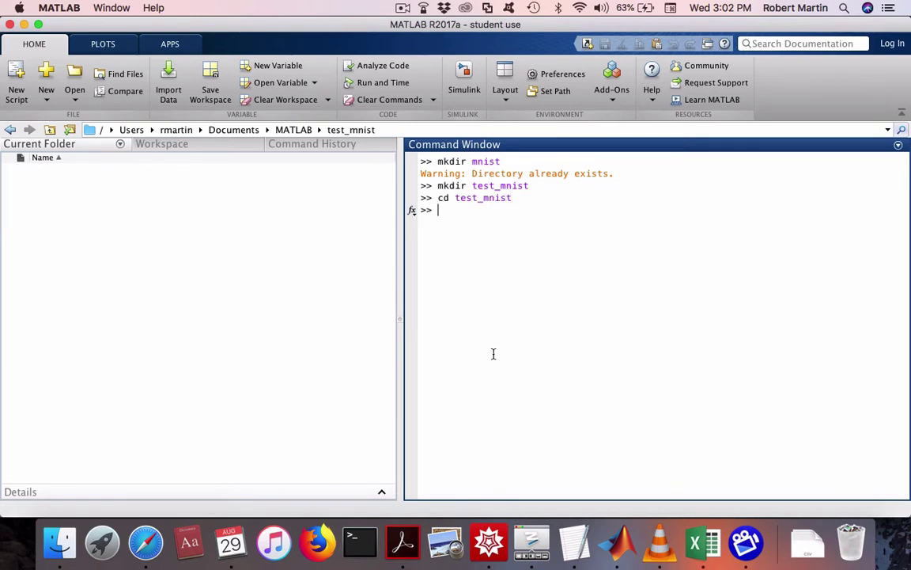
text(ls)
key(Return)
Copy mnist_test.csv from the Downloads folder in Finder
click(808, 542)
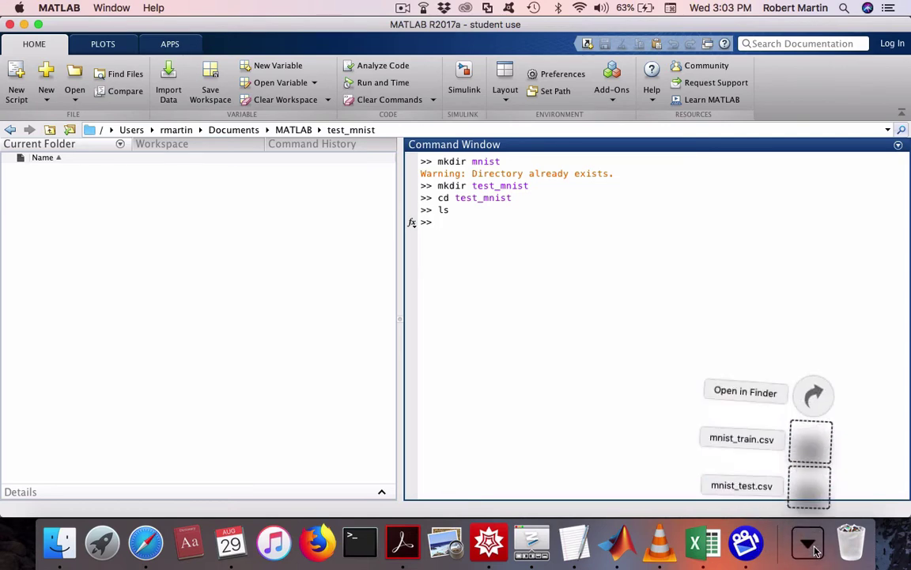
click(60, 541)
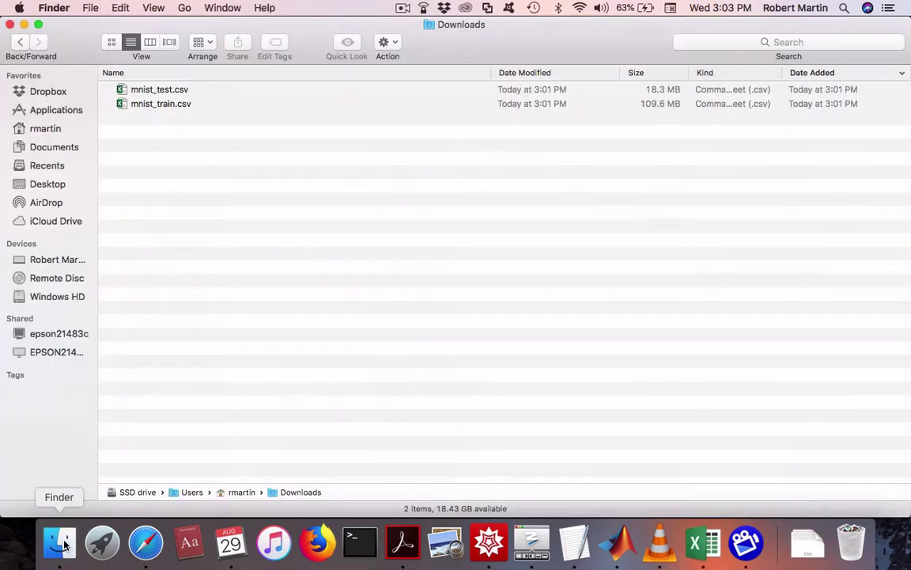
click(148, 92)
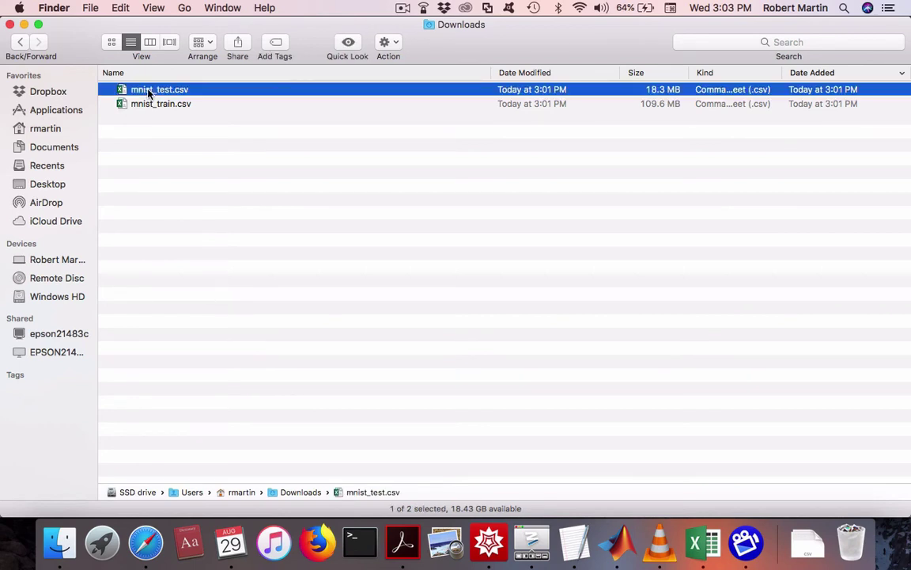
right_click(148, 92)
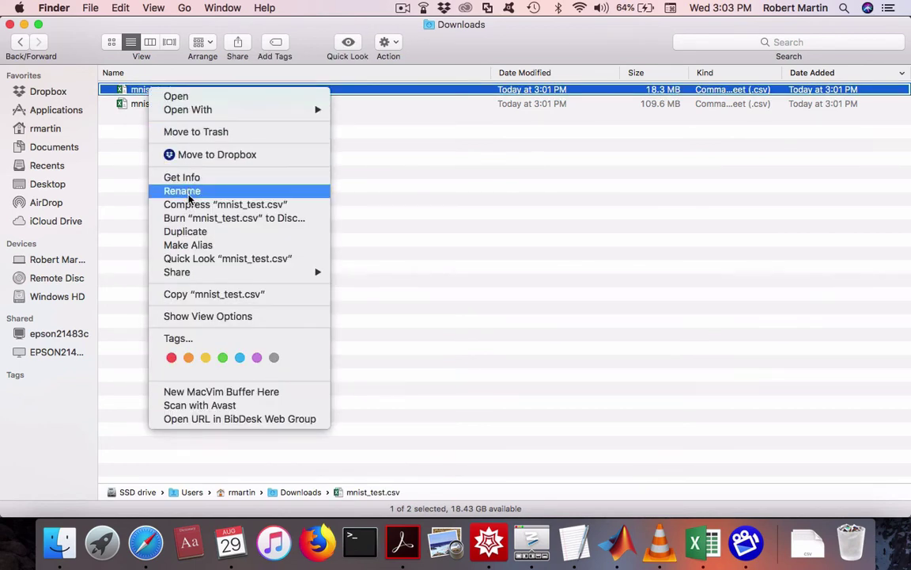
click(185, 295)
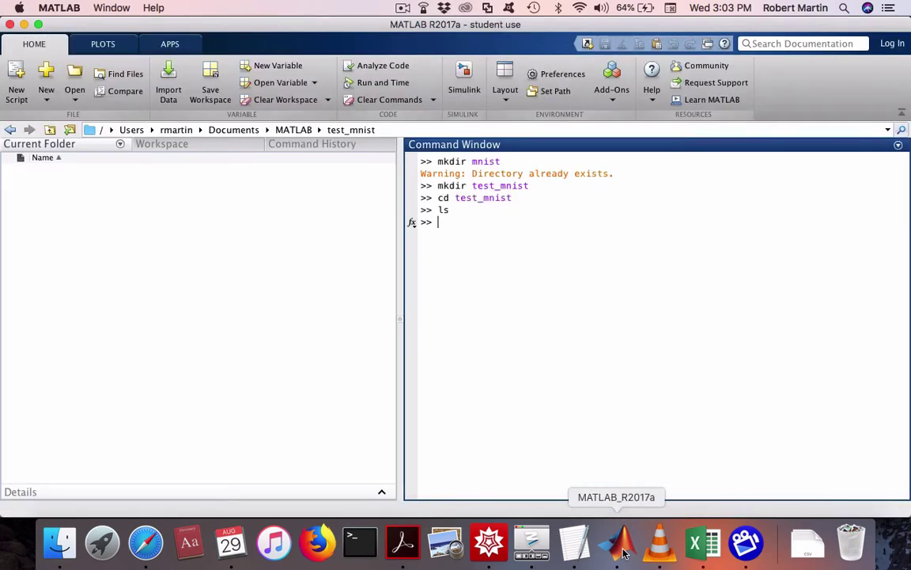
Paste mnist_test.csv into the test_mnist Current Folder and confirm it with clc and ls
right_click(143, 217)
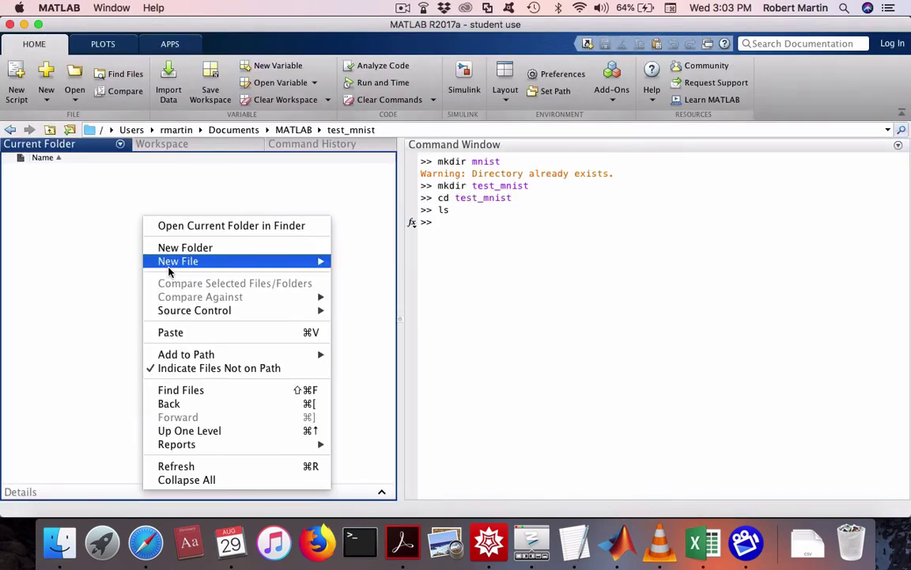
click(179, 332)
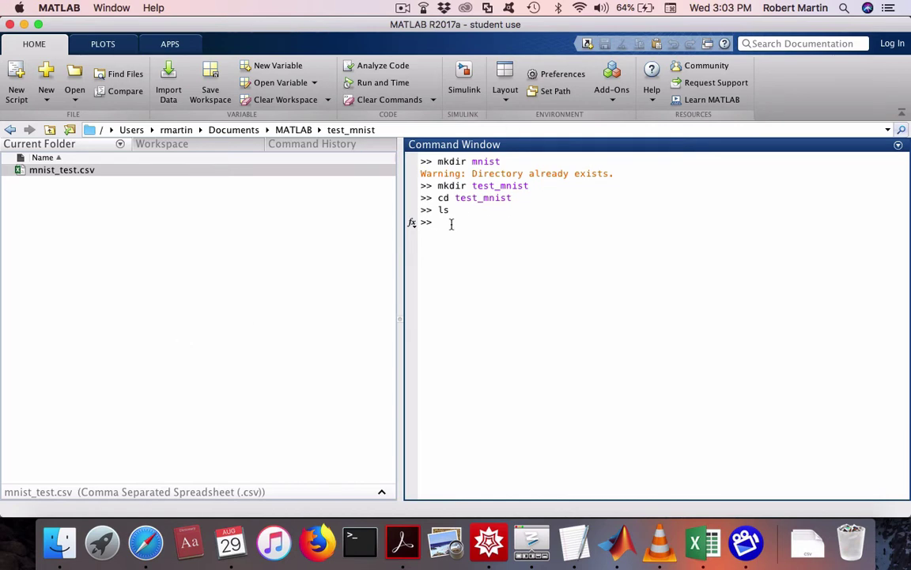
text(clc)
key(Return)
text(ls)
key(Return)
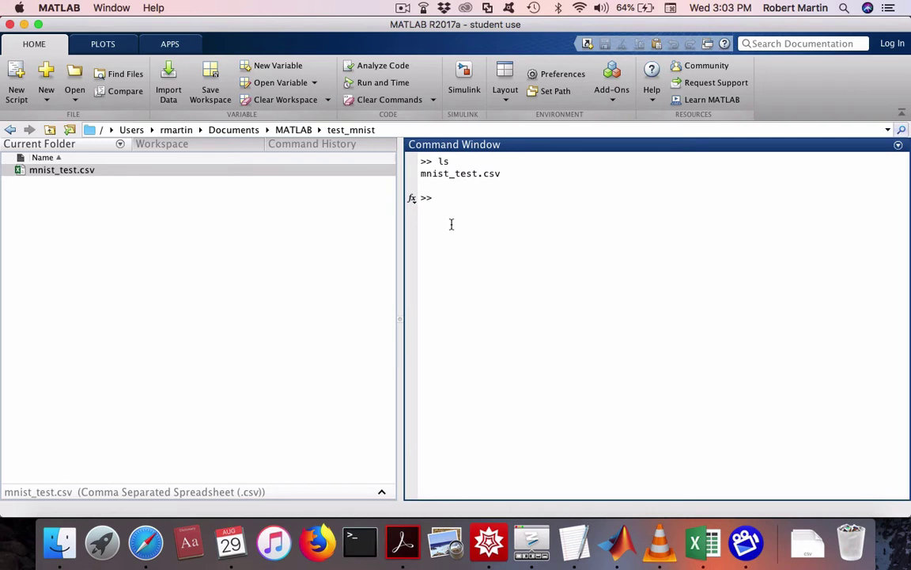
Run data = load('mnist_test.csv'); to load the test CSV into data
text(data = load('mnist)
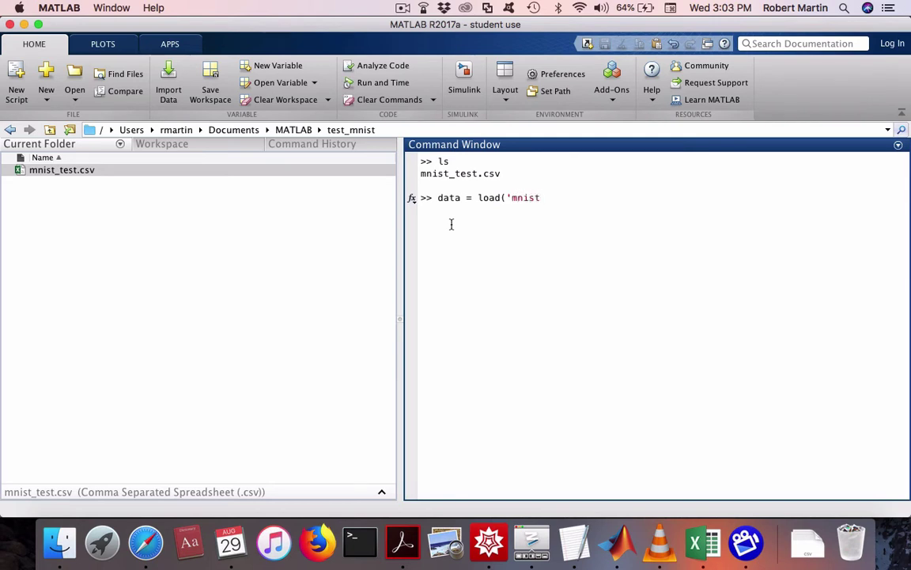
text(_test.csv');)
key(Return)
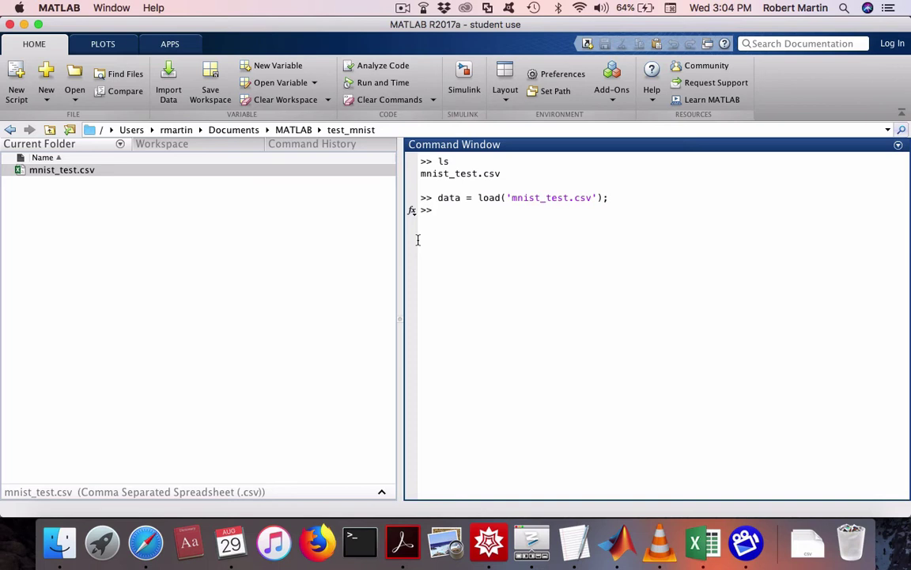
Confirm size(data) is 10000 by 785, 28 * 28 is 784, and data(1,1) is 7
text(size(data))
key(Return)
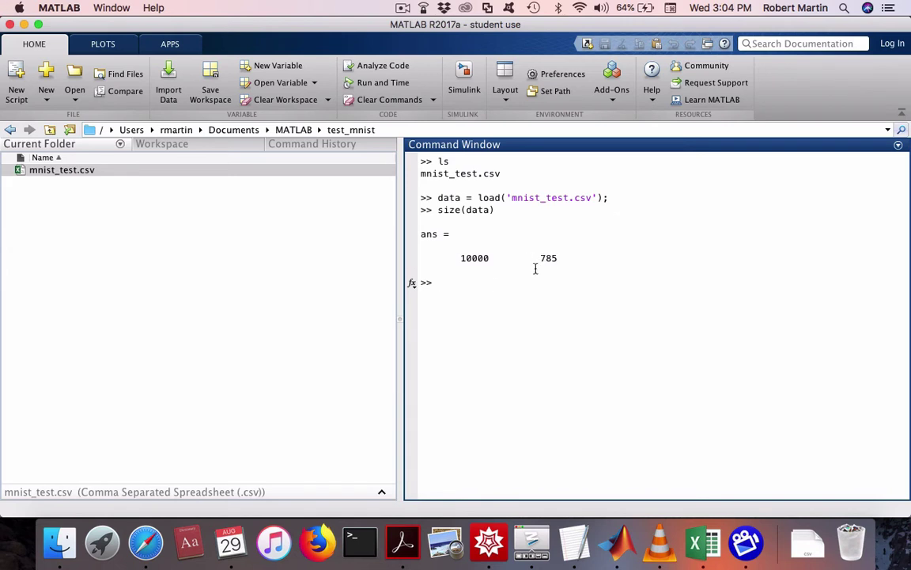
text(28 * 28)
key(Return)
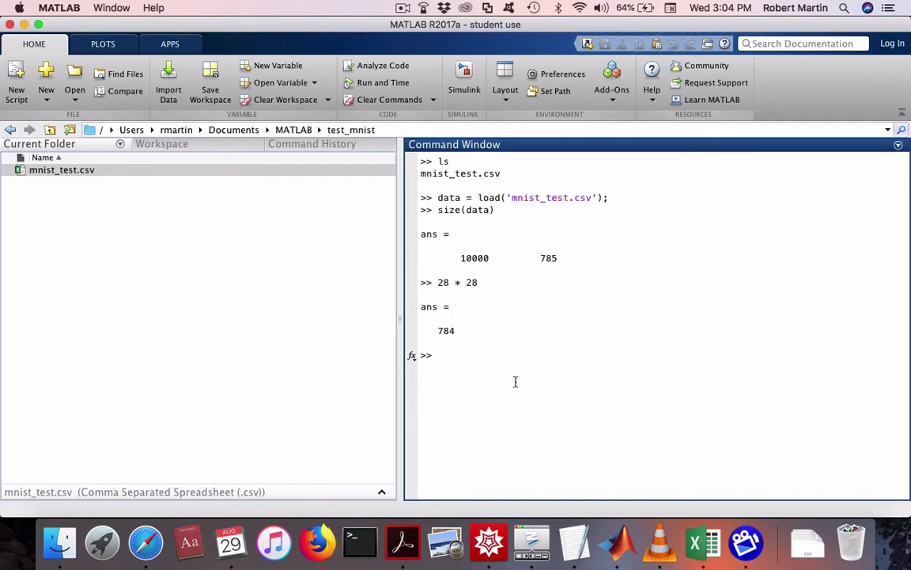
text(data(1,1))
key(Return)
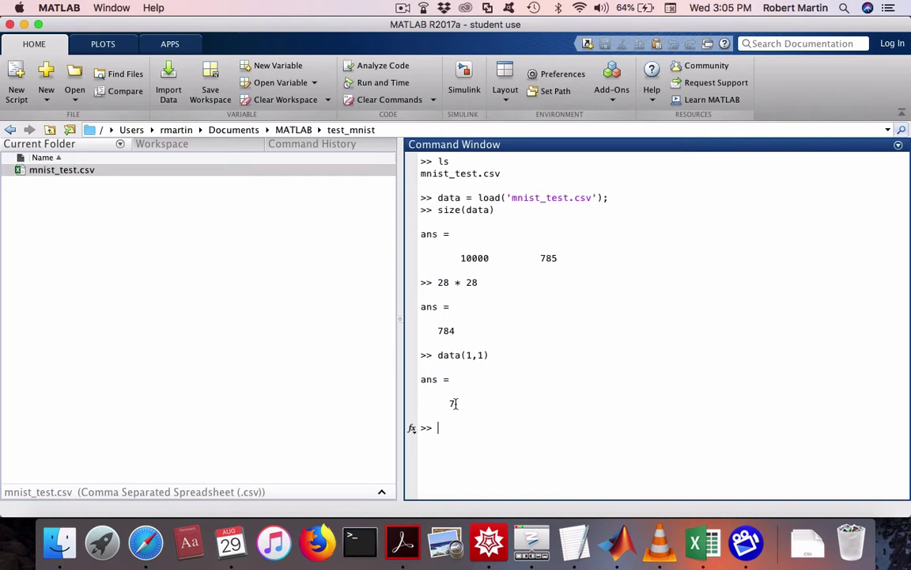
Clear the Command Window and store data's first column as labels with labels = data(:,1);
text(clc)
key(Return)
text(labe)
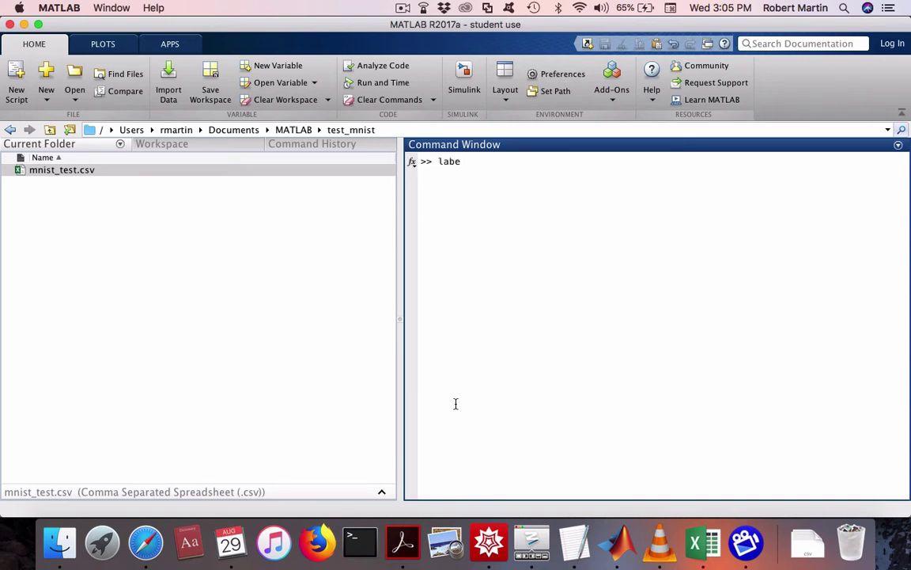
text(ls = data(:,1);)
key(Return)
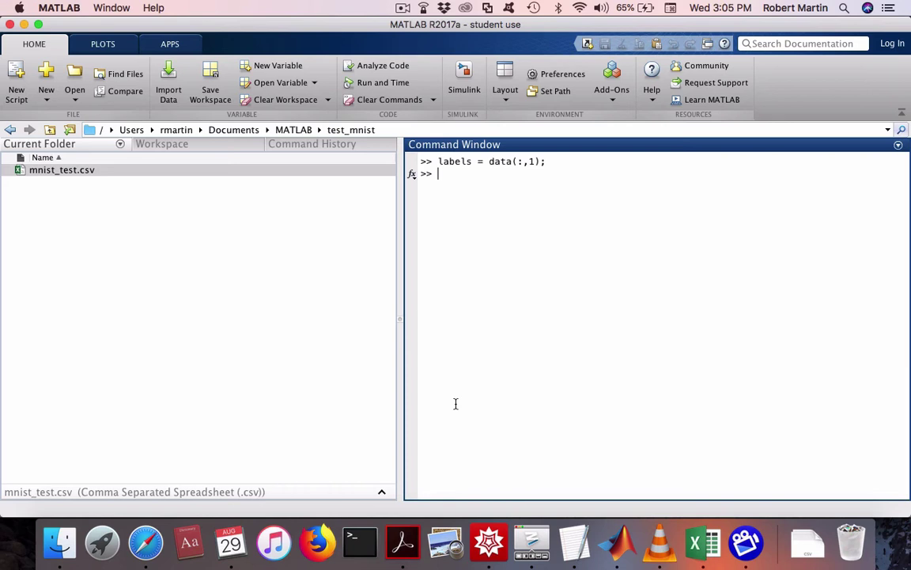
Display the labels as a row (labels') and as a column, scrolling through the output
text(labels')
key(Return)
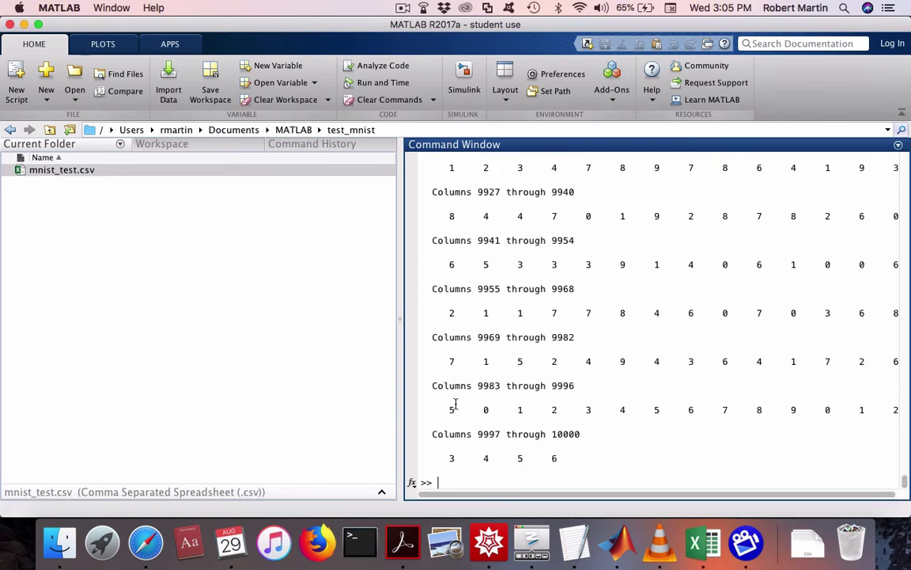
text(labels)
key(Return)
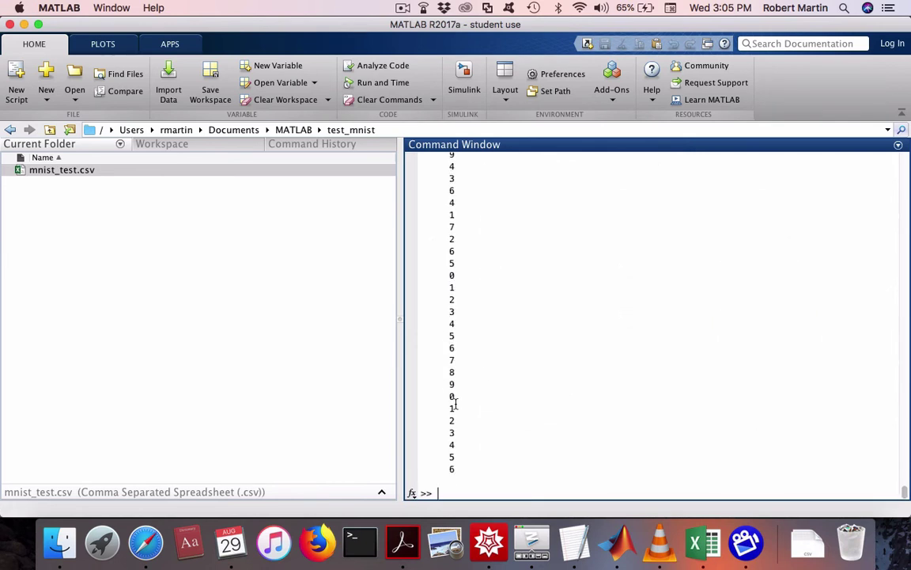
scroll(476, 302, up, 5)
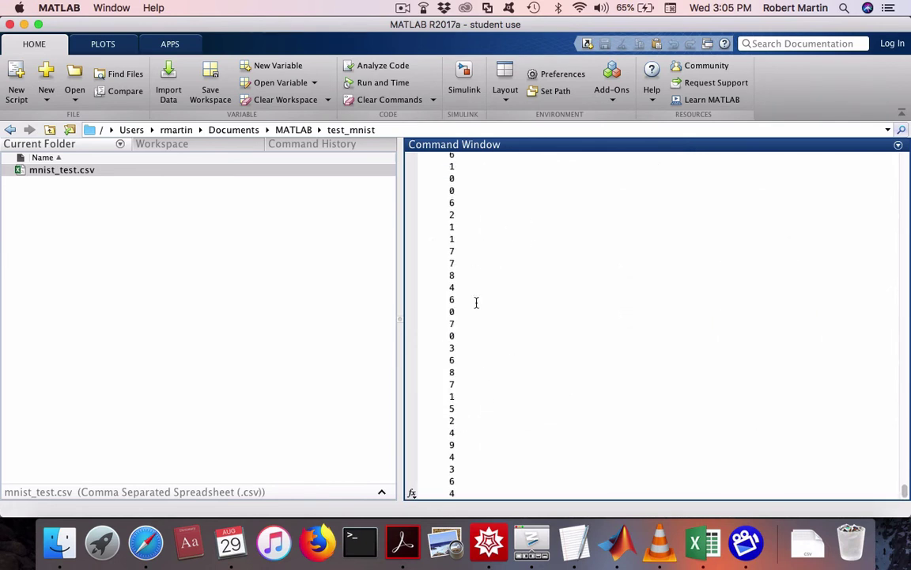
scroll(476, 302, up, 10)
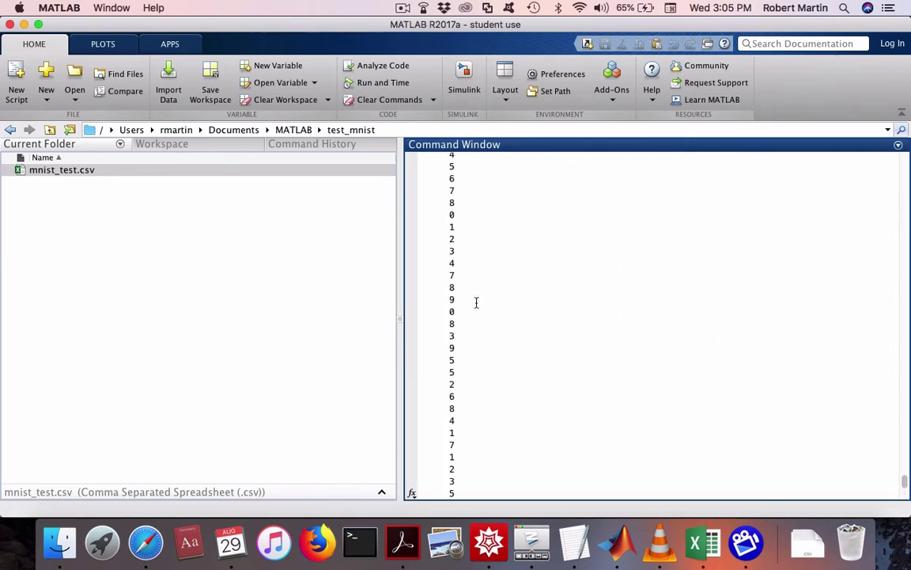
scroll(476, 303, down, 10)
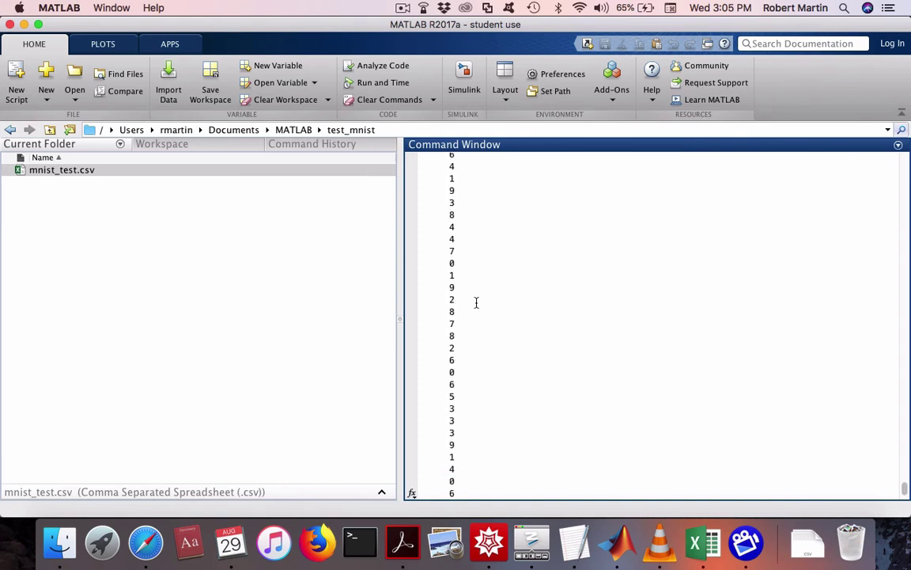
scroll(476, 303, down, 3)
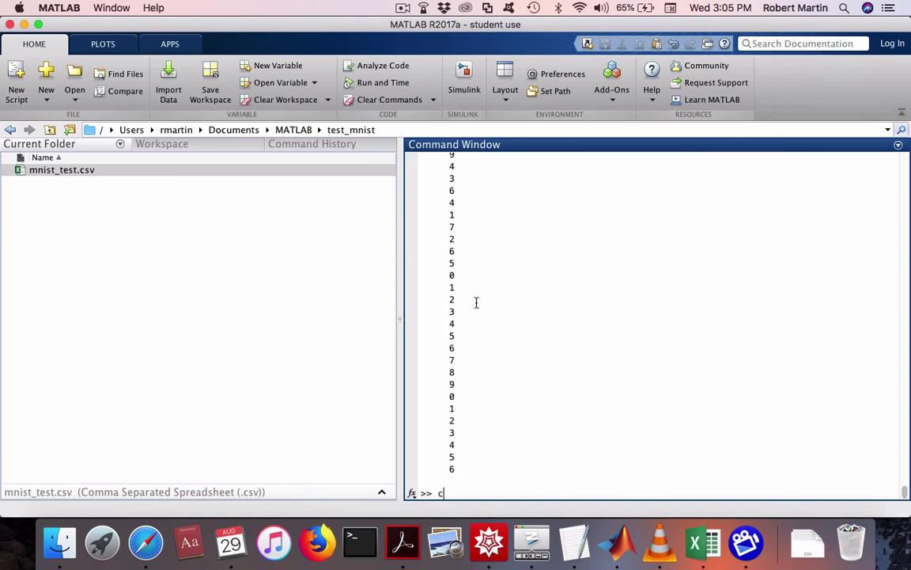
Clear the printed labels with clc after the mistyped cls fails
text(cls)
key(Return)
text(clc)
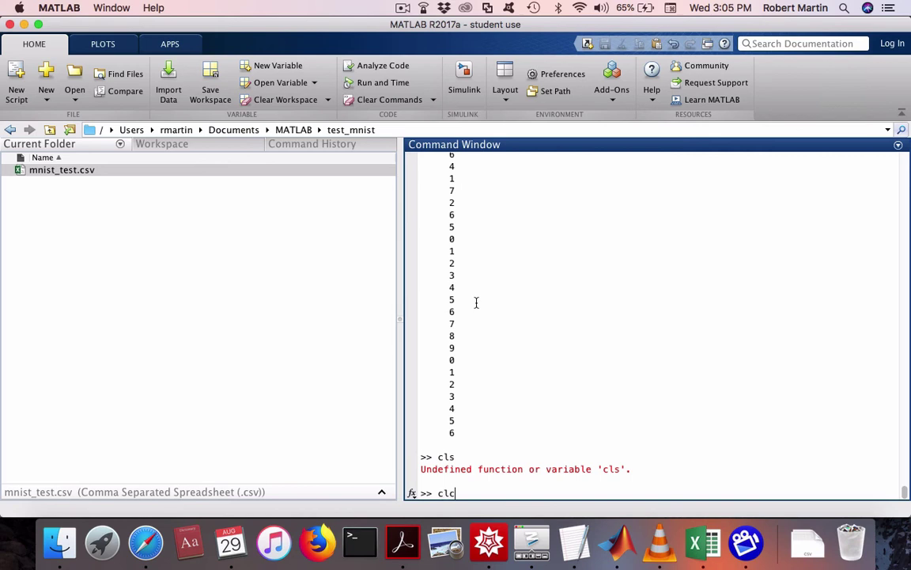
key(Return)
Create images = data(:,2:785); and confirm size(images) is 10000 by 784
text(images)
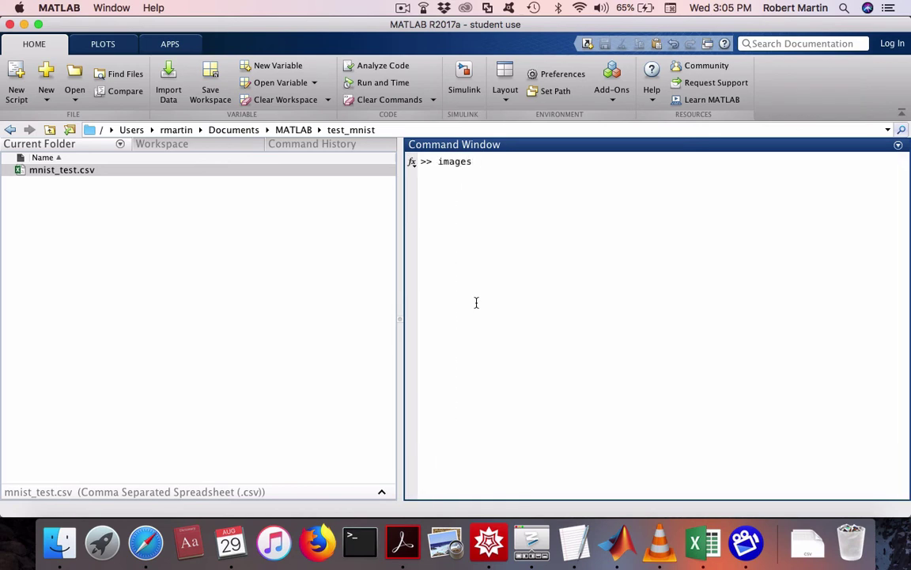
text( = data(:,2:785);)
key(Return)
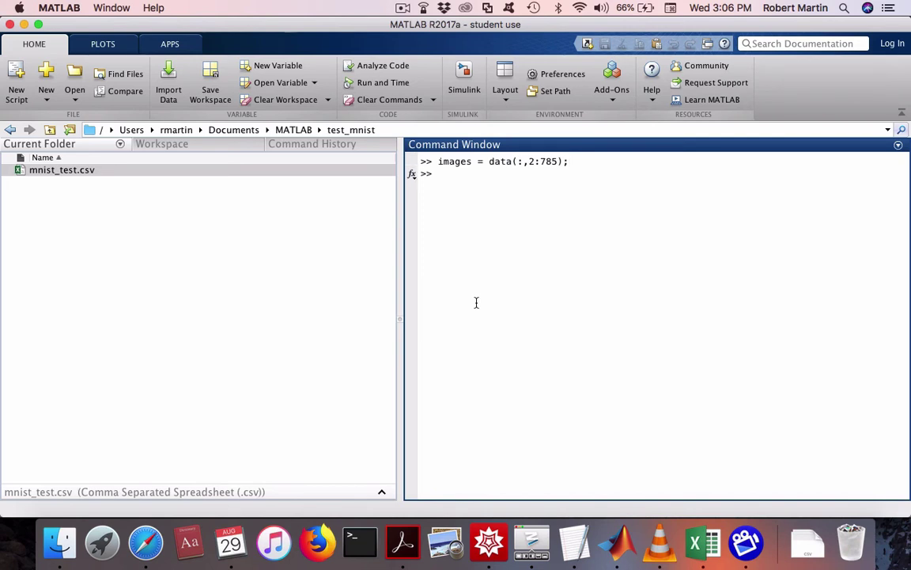
text(size(images))
key(Return)
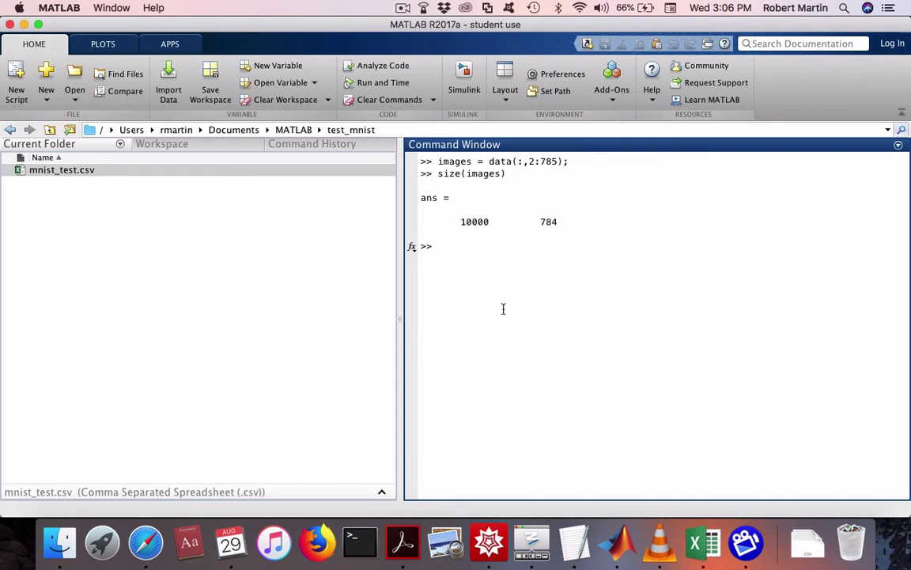
text(images(1,:))
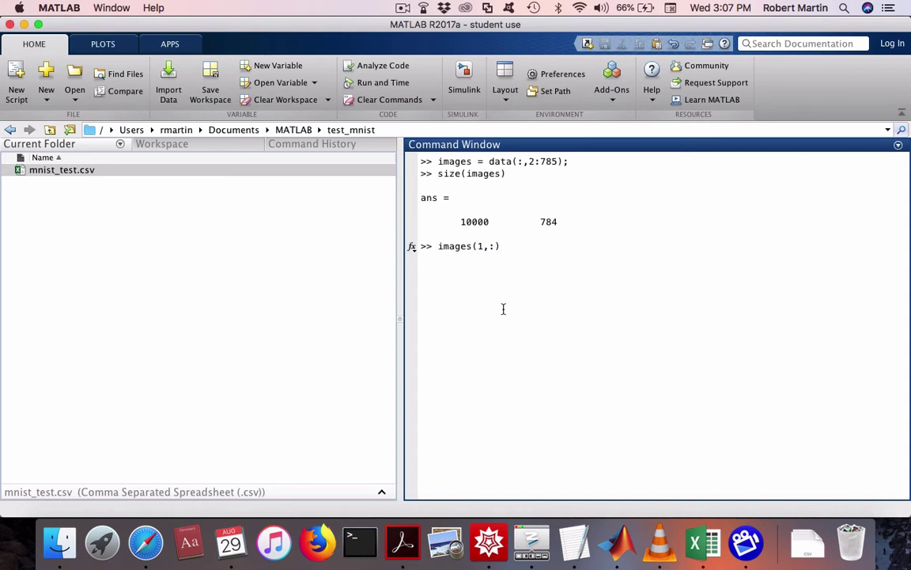
Print the first image as a 28-by-28 pixel grid with reshape(images(1,:),28,28)
click(436, 247)
text(reshap)
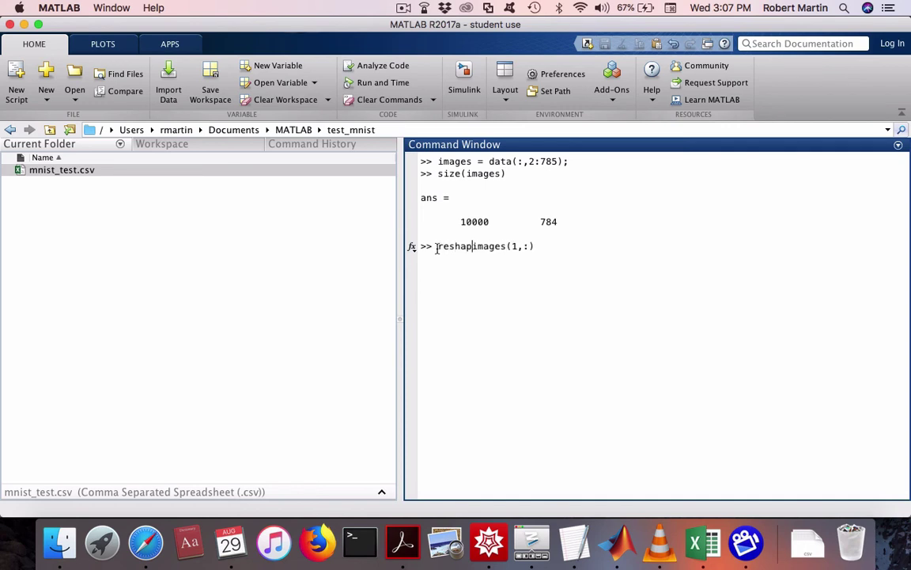
text(e()
click(546, 247)
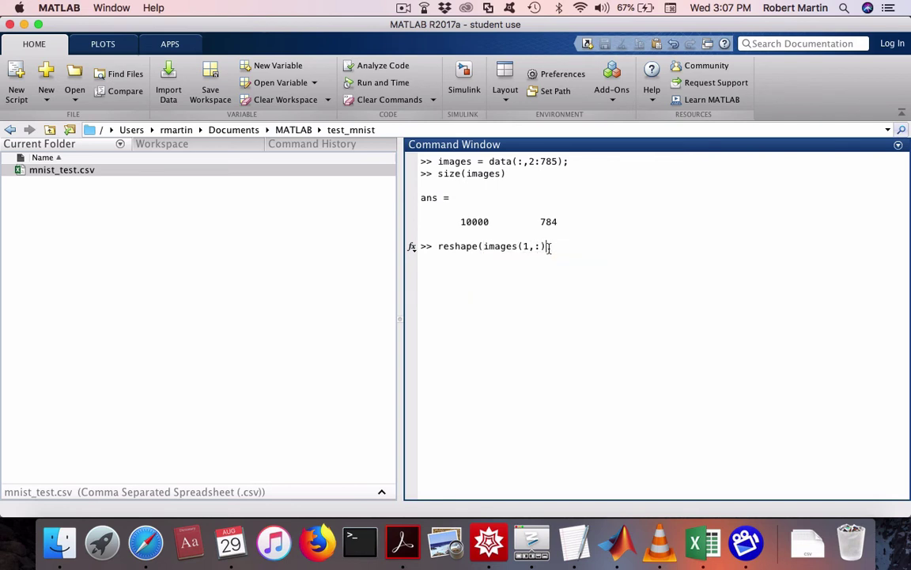
text(,28,28))
key(Return)
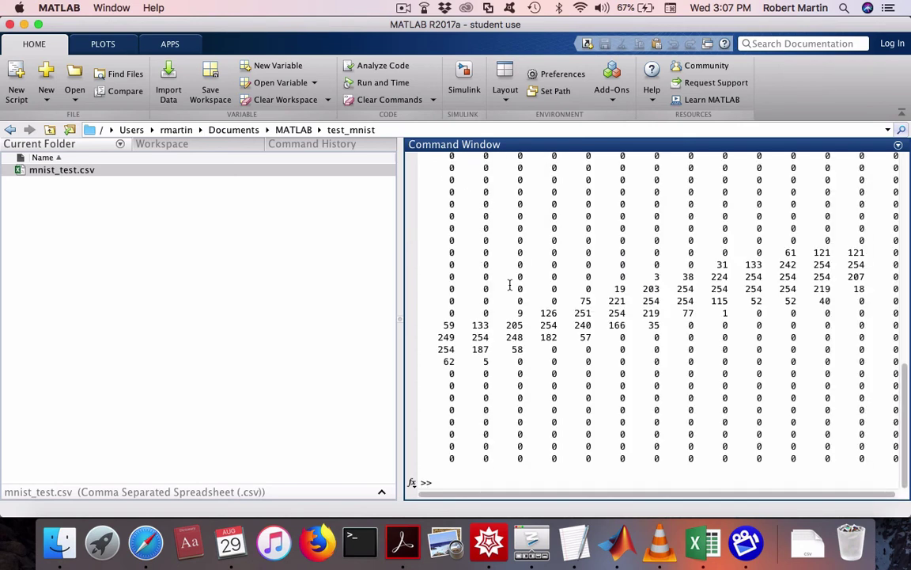
Clear the Command Window output and set the colormap to gray
text(clc)
key(Return)
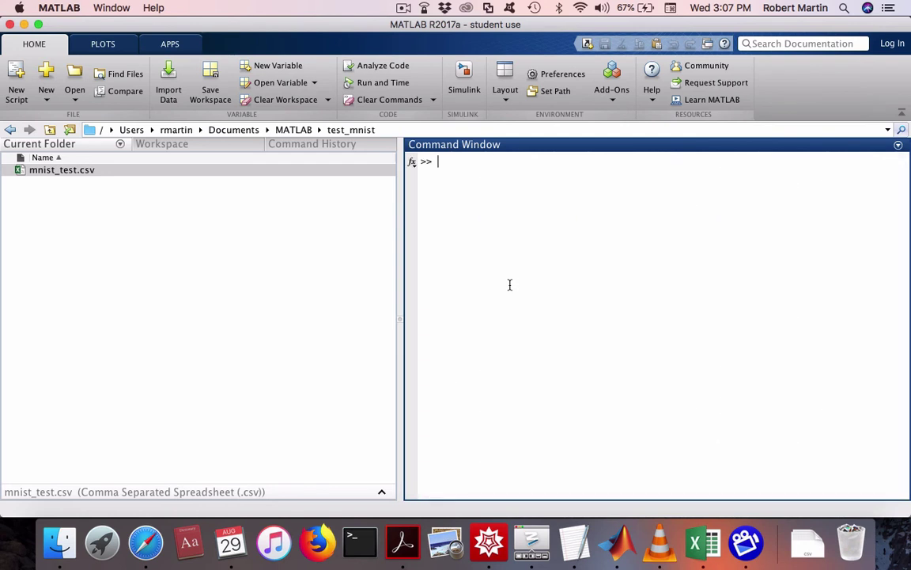
text(clc)
key(BackSpace)
key(BackSpace)
key(BackSpace)
text(colormap gray)
key(Return)
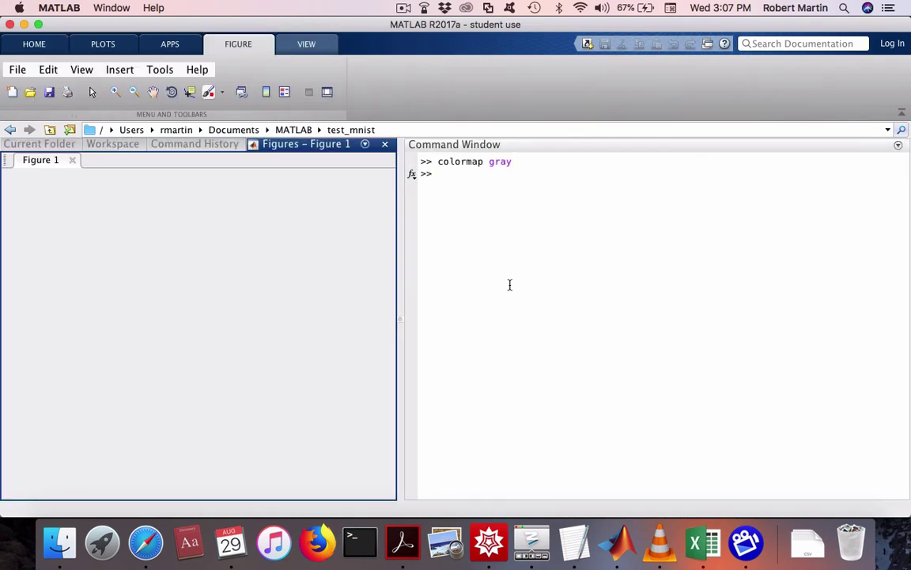
Show the first image as a handwritten 7 using imagesc(reshape(images(1,:),28,28)')
text(res)
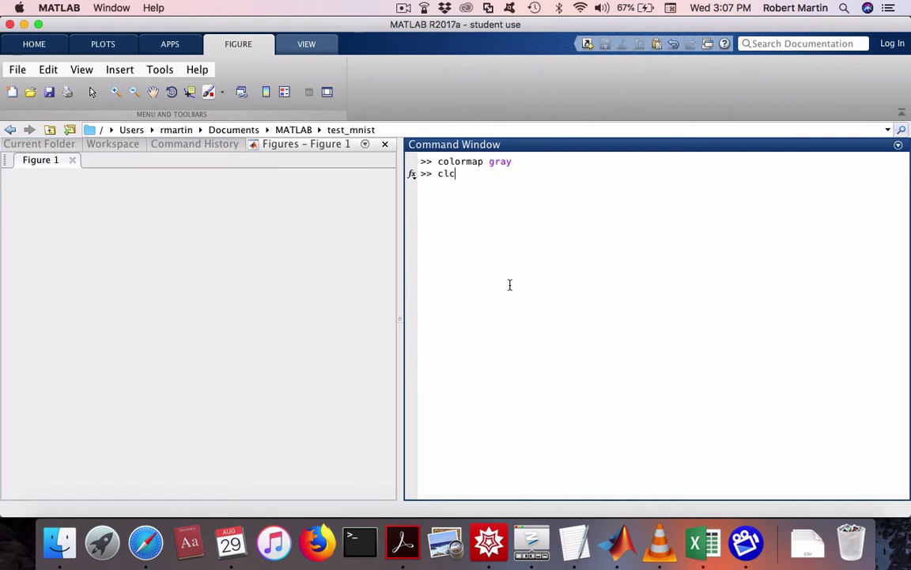
key(Up)
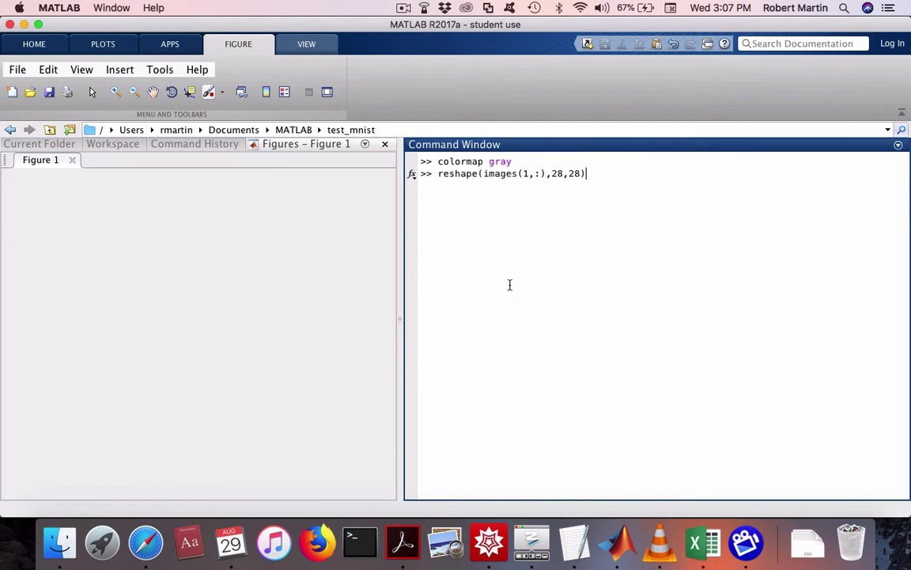
click(436, 173)
text(ima)
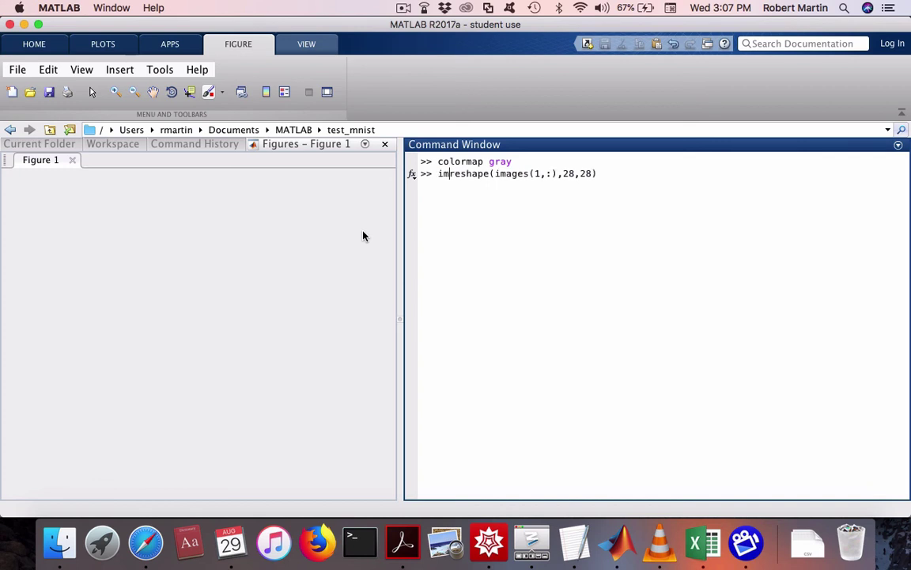
text(gesc)
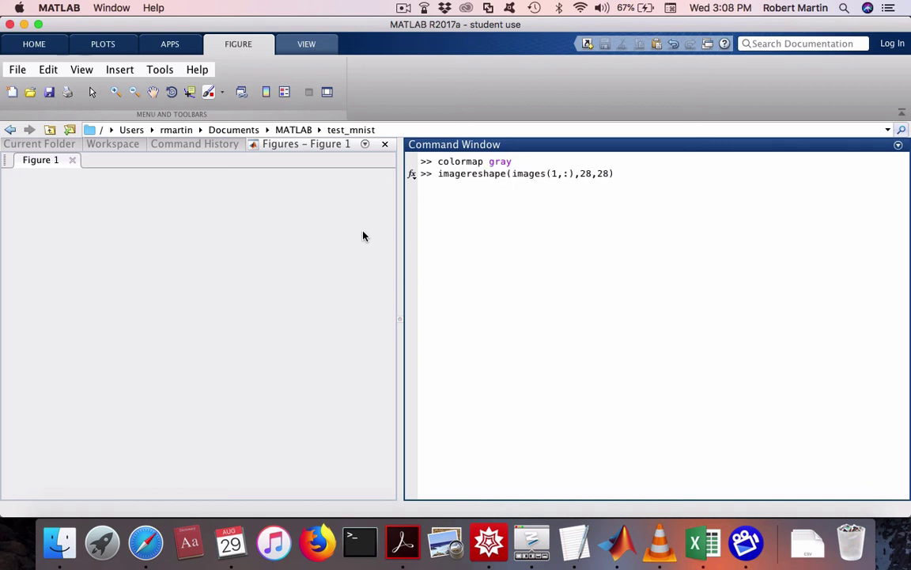
text(e)
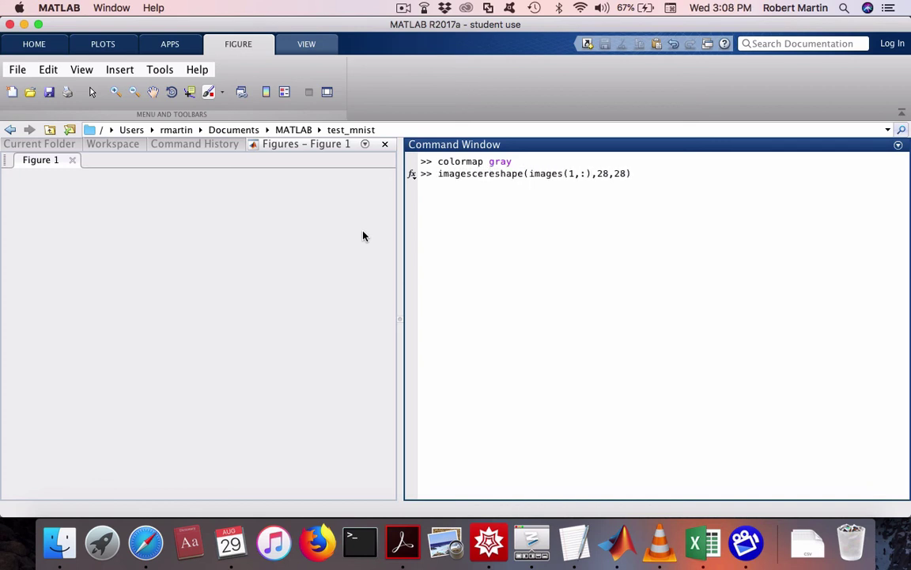
key(BackSpace)
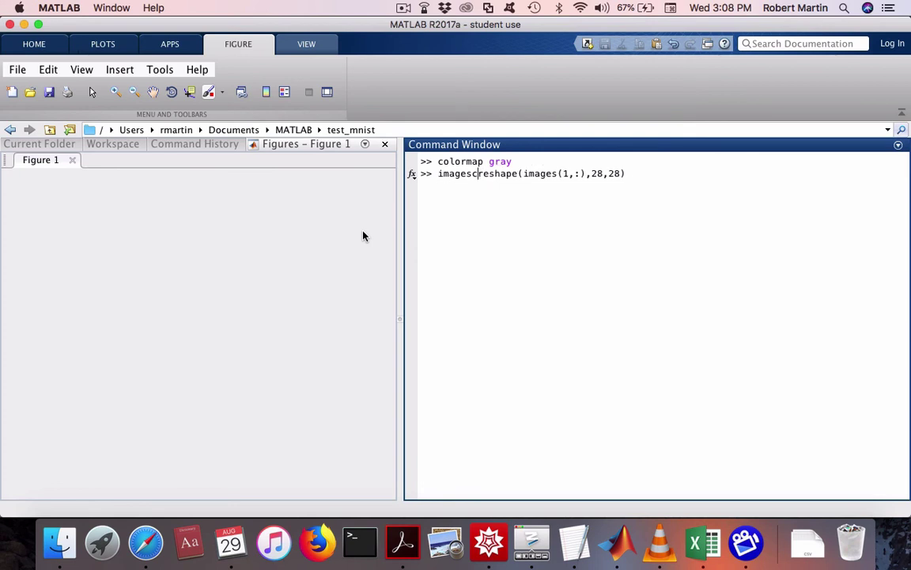
text(()
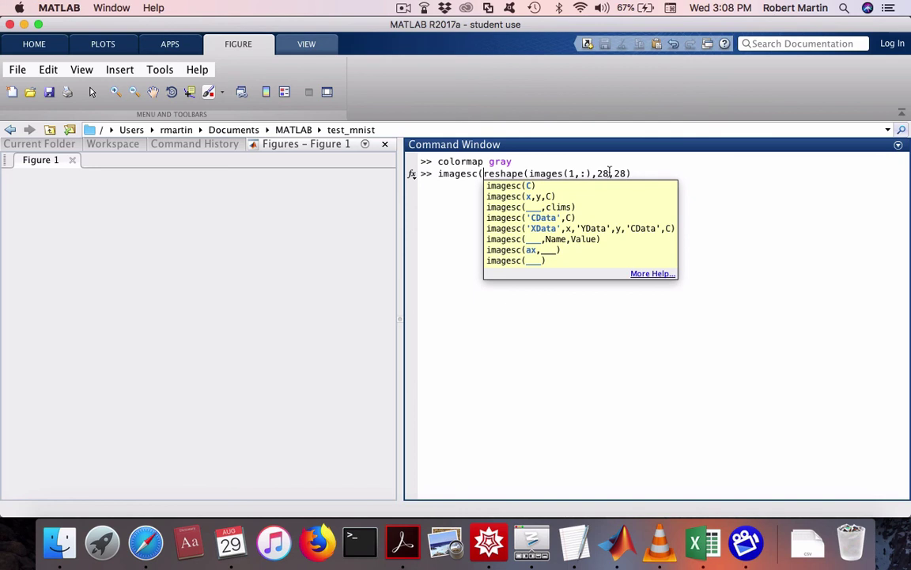
click(635, 174)
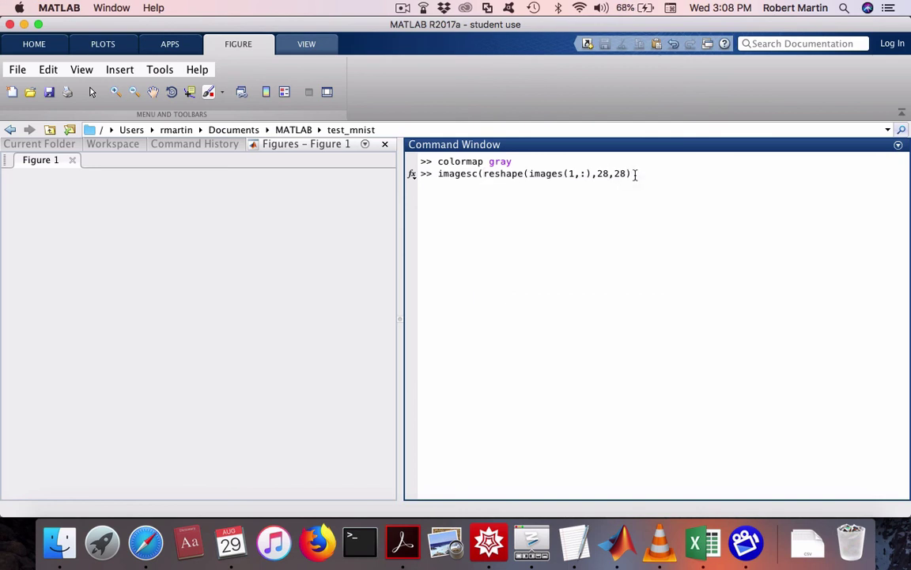
text())
click(634, 173)
text(')
key(Return)
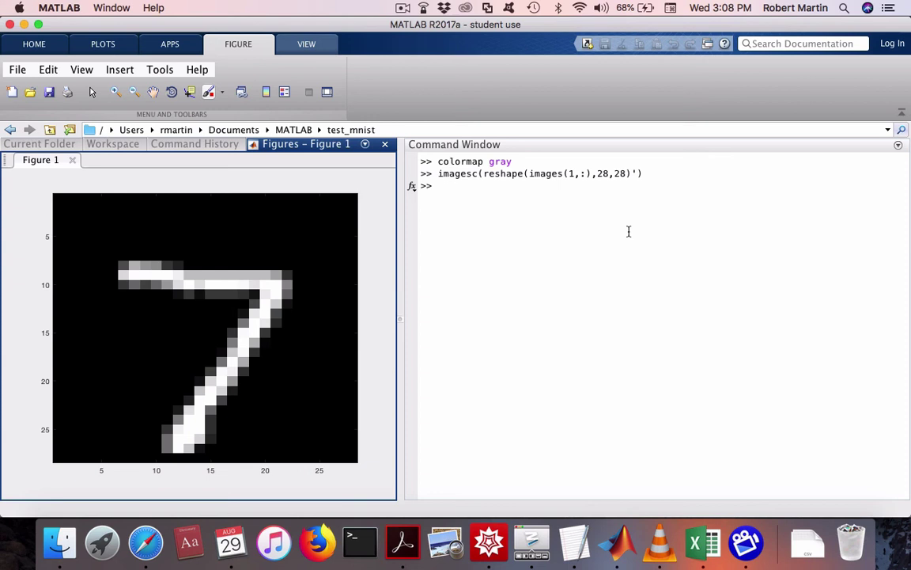
Display image 22, a handwritten 6, and confirm labels(22) returns 6
click(453, 194)
key(Up)
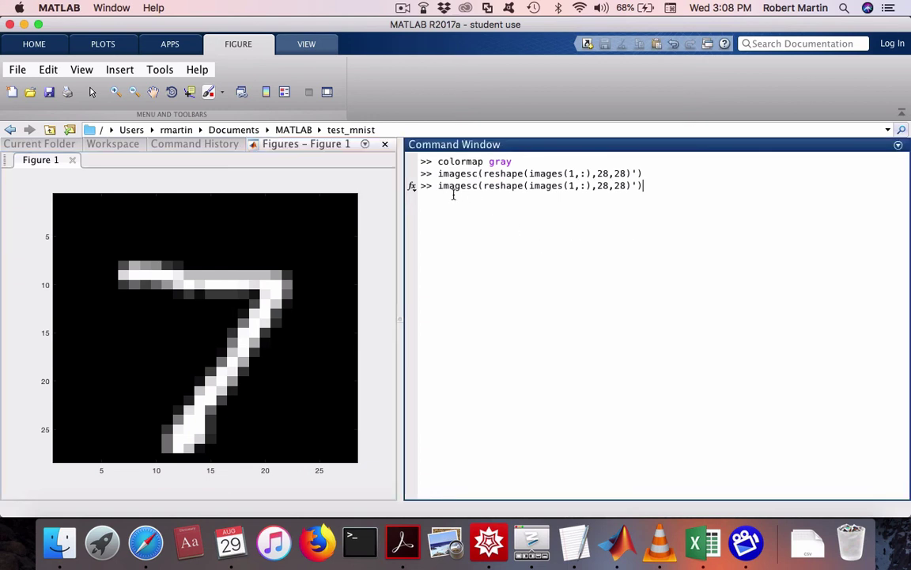
double_click(571, 186)
text(22)
click(649, 186)
key(Return)
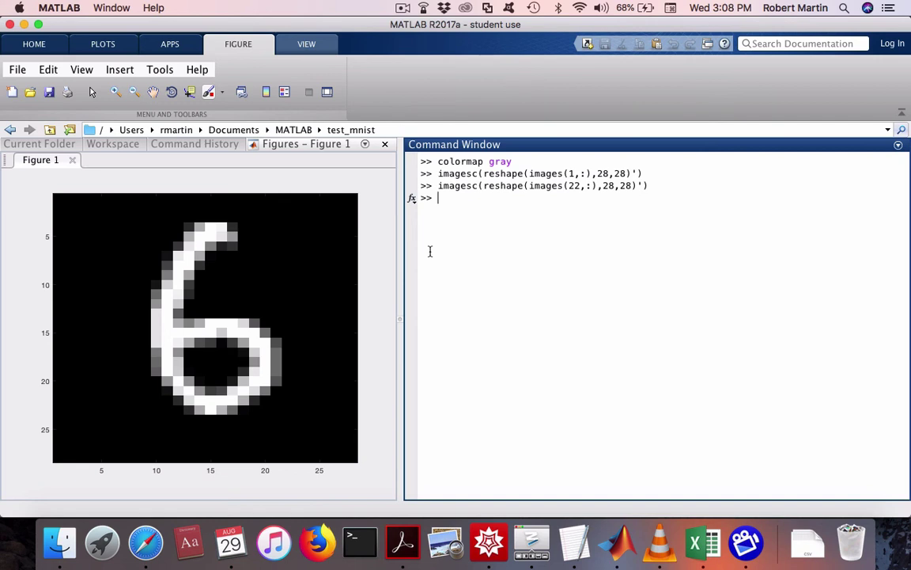
text(labels(22))
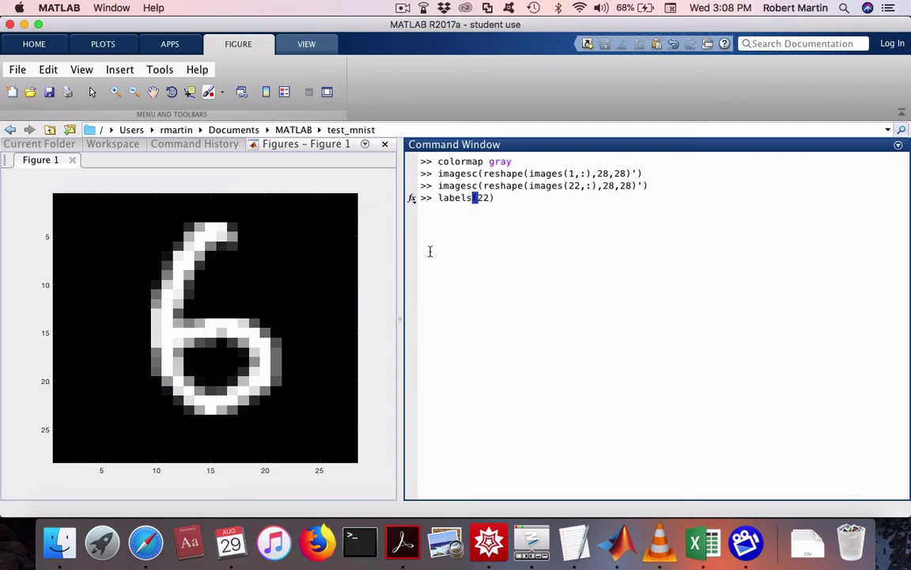
key(Return)
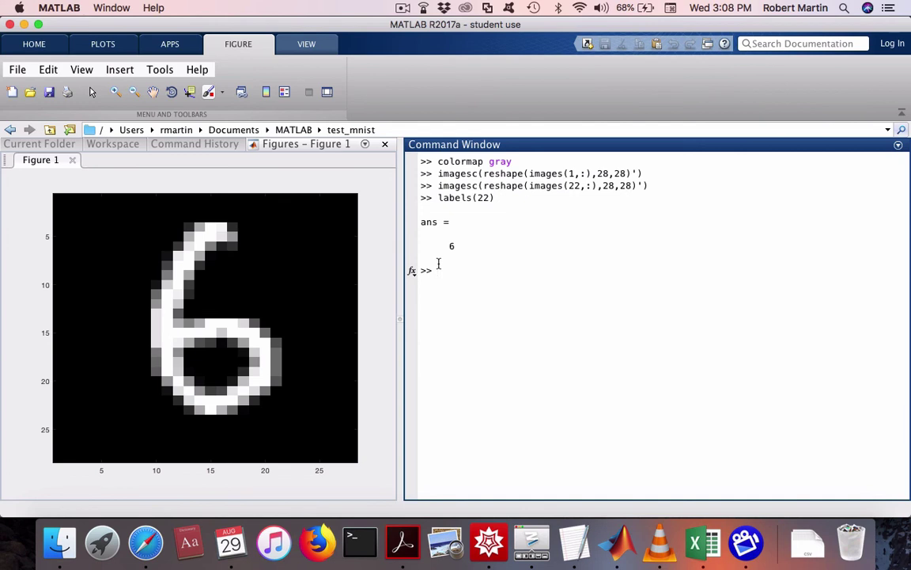